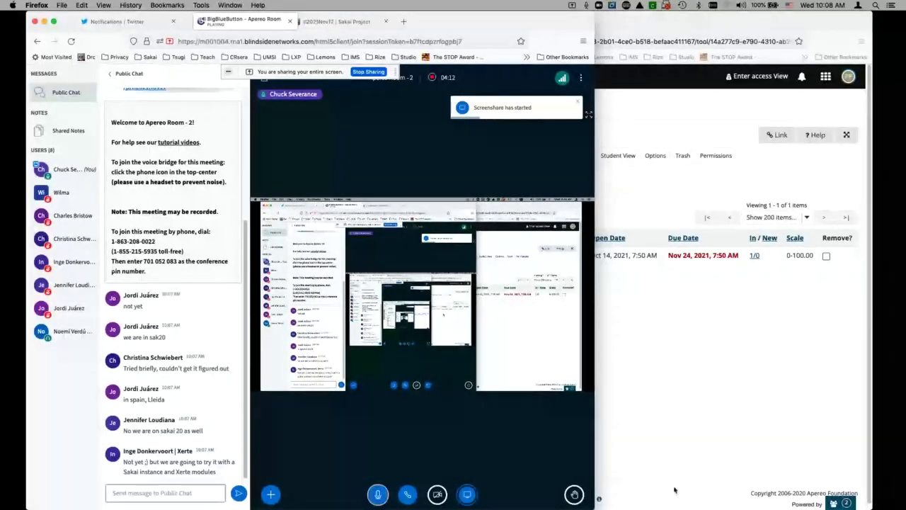
# - Put away the meeting notes window, then shrink and reposition the Sakai window showing the Chuck1 site's Assignments page
pyautogui.click(279, 21)
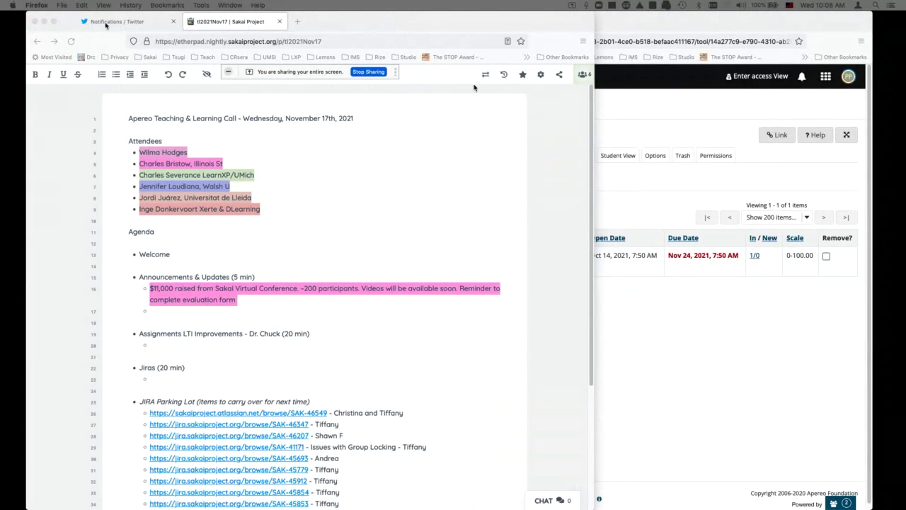
pyautogui.click(35, 22)
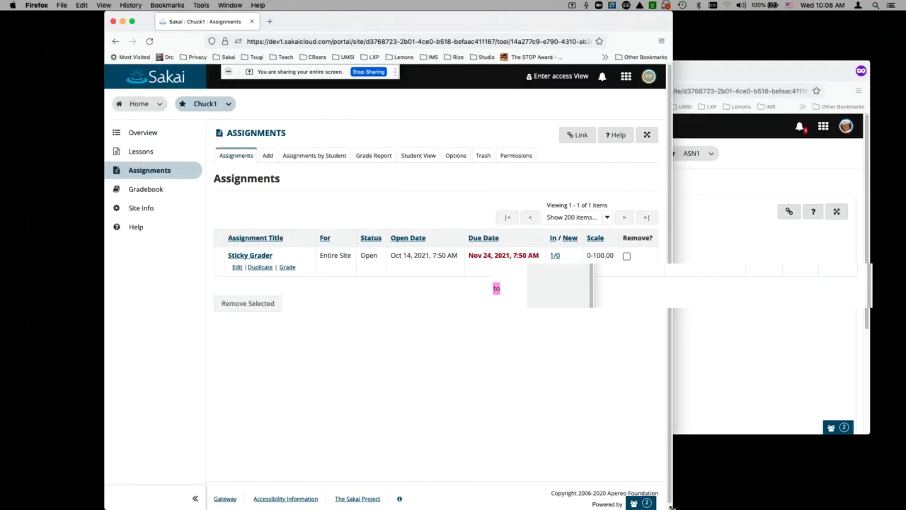
pyautogui.moveTo(671, 501); pyautogui.dragTo(684, 454)
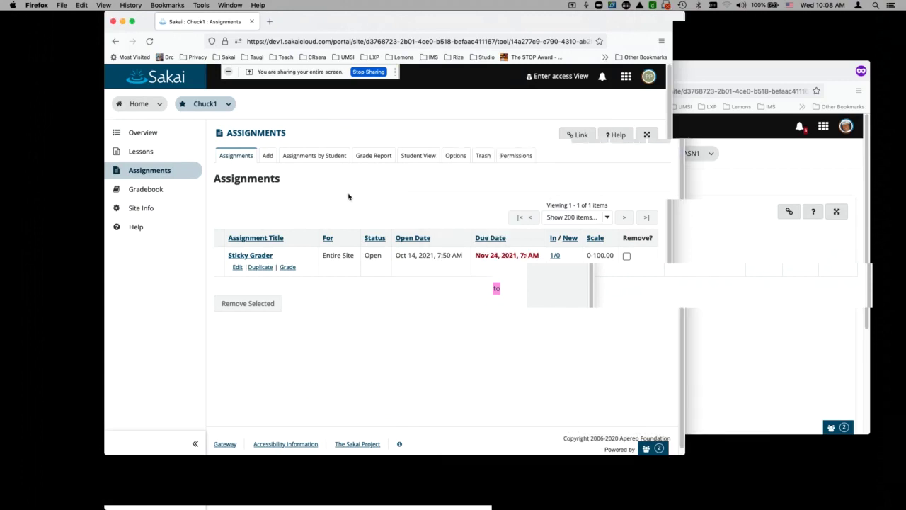
pyautogui.moveTo(425, 22); pyautogui.dragTo(387, 34)
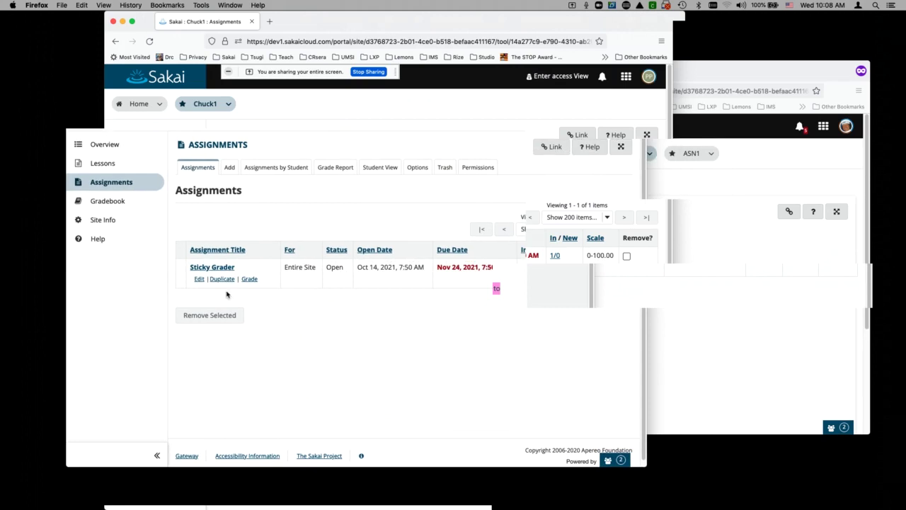
# - Start a new assignment in the Chuck1 site with the title "Trophy" and the instructions "Trophy"
pyautogui.click(228, 167)
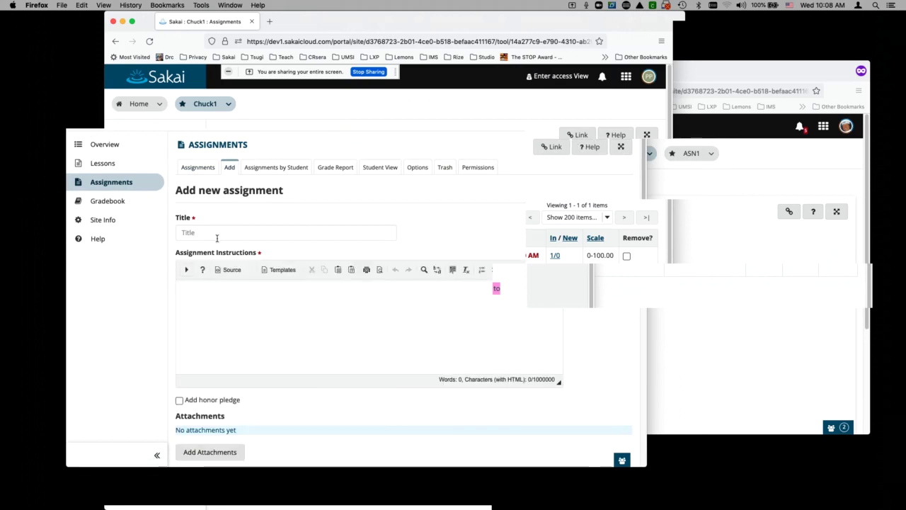
pyautogui.click(194, 229)
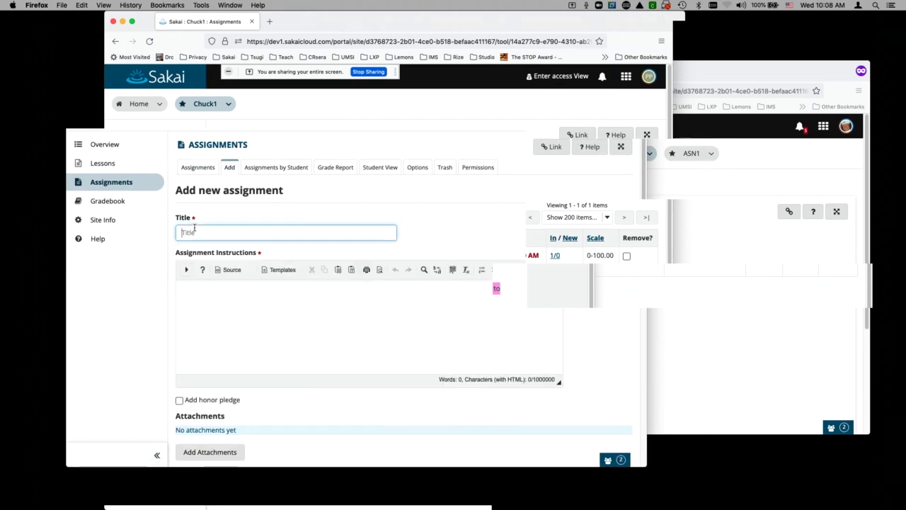
pyautogui.write('Trophy')
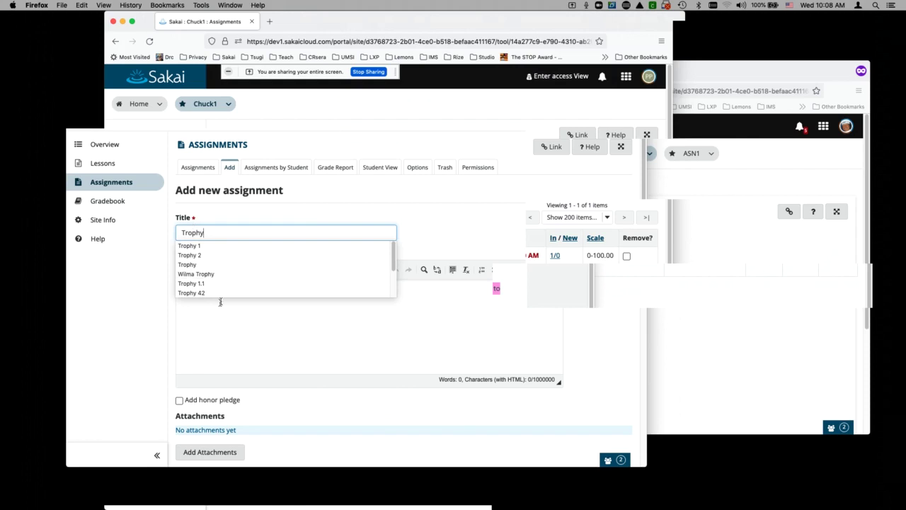
pyautogui.click(215, 332)
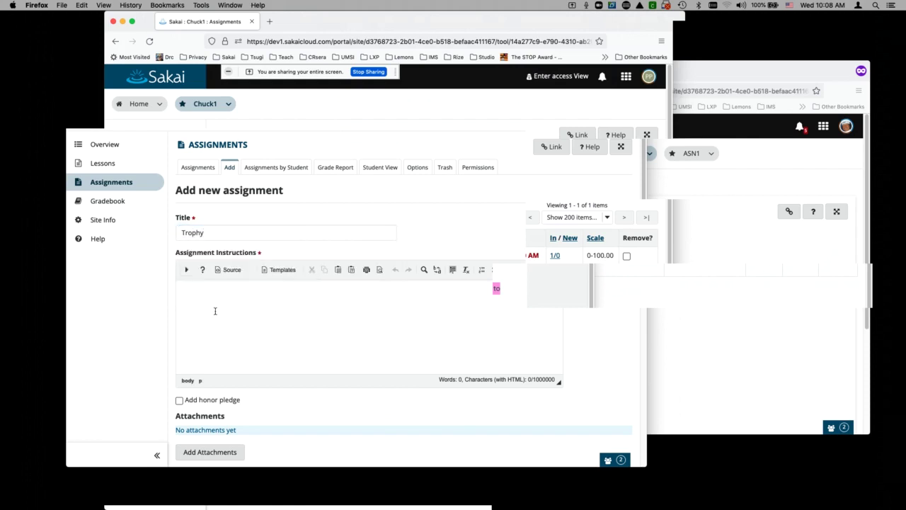
pyautogui.write('Trophy')
# - Set the Trophy assignment's submission type to External Tool (LTI)
pyautogui.scroll(-2, 314, 354)
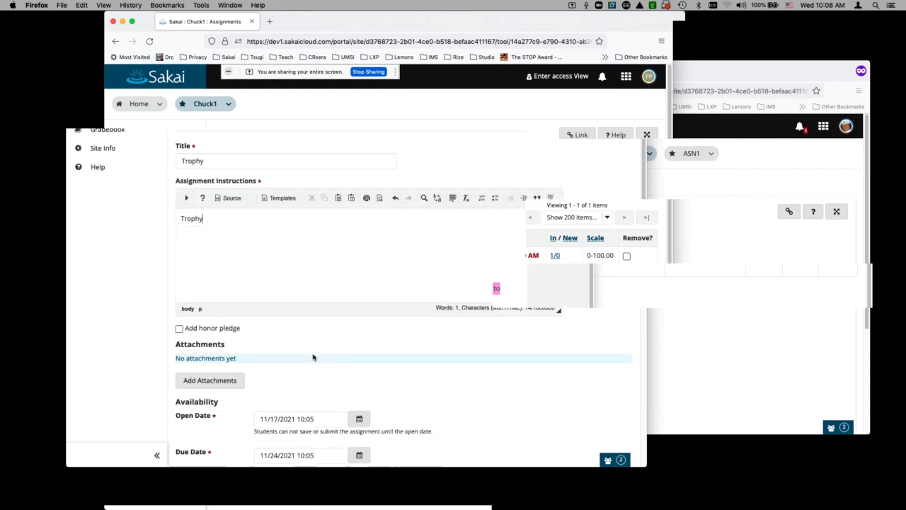
pyautogui.scroll(-8, 314, 357)
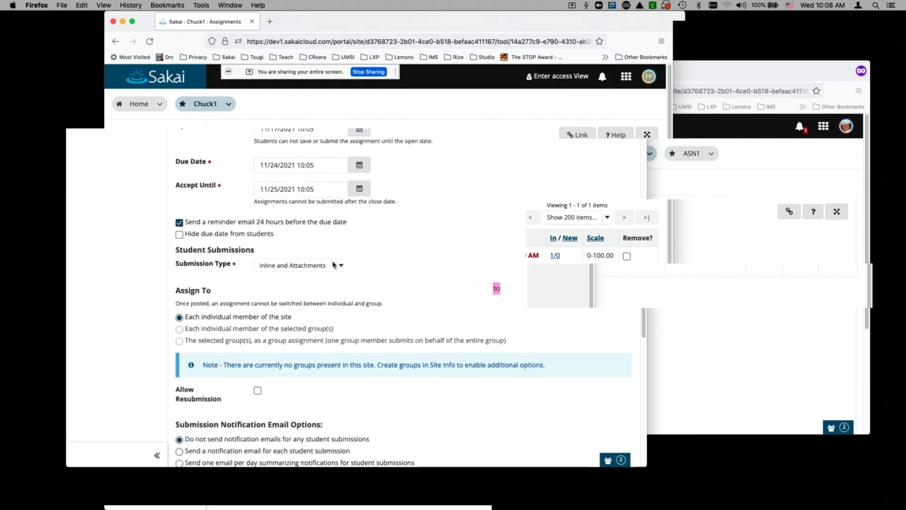
pyautogui.click(344, 267)
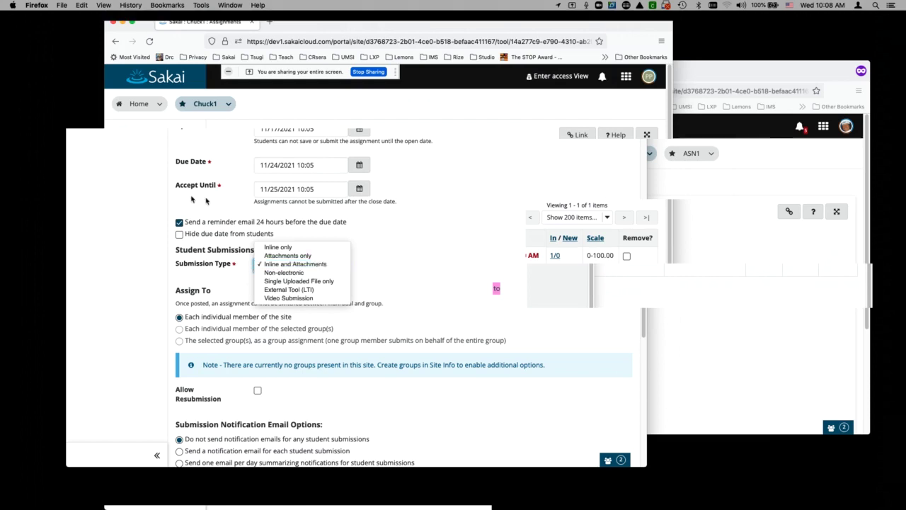
pyautogui.scroll(10, 196, 200)
pyautogui.scroll(-6, 218, 255)
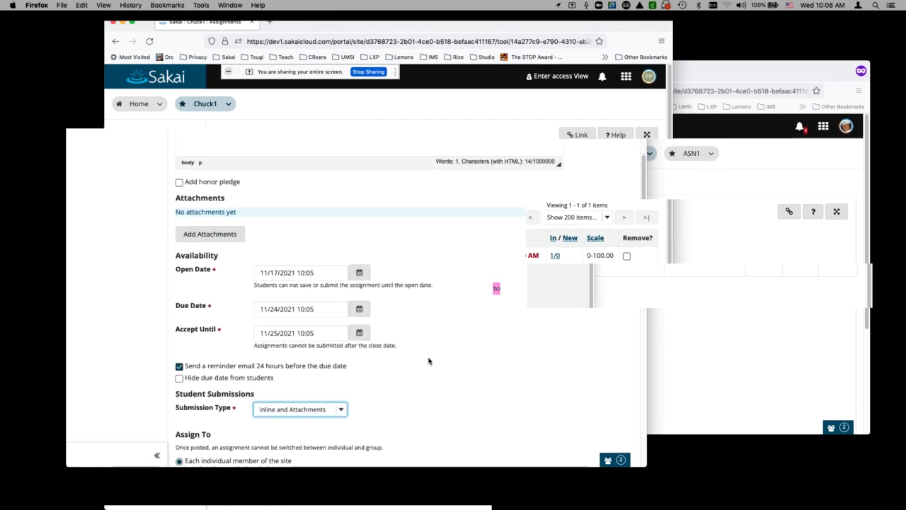
pyautogui.scroll(-2, 429, 362)
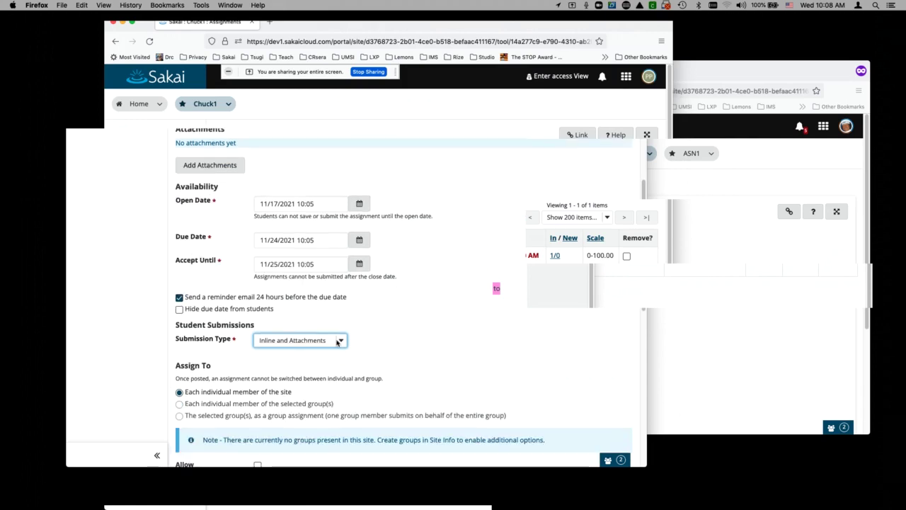
pyautogui.click(339, 342)
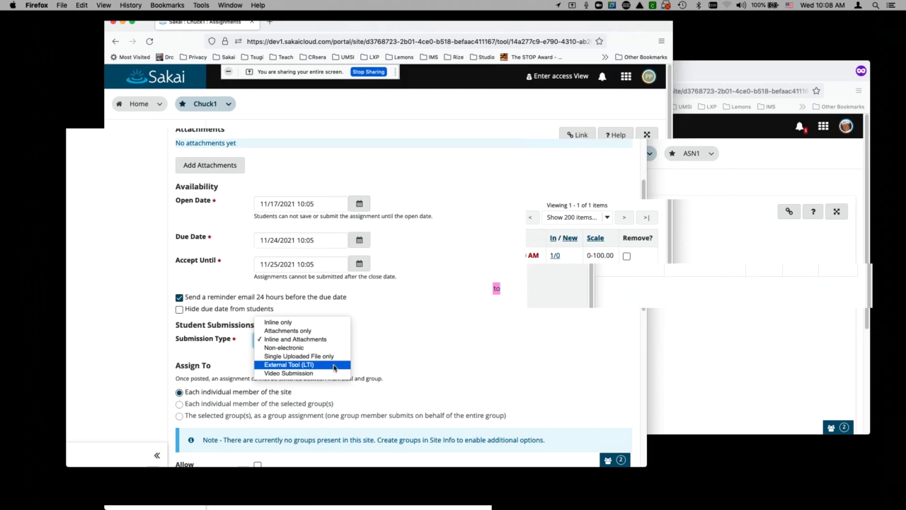
pyautogui.click(334, 365)
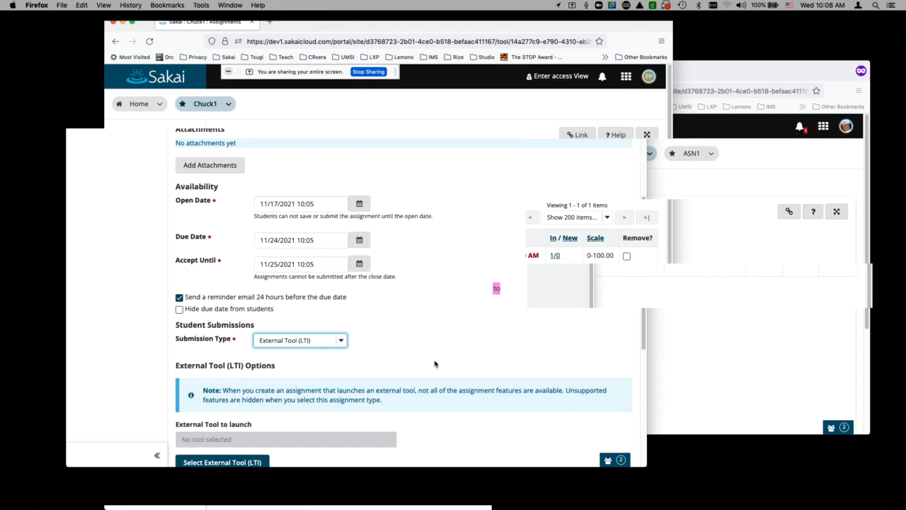
# - Open the external tool selection for the assignment and enter the catalogue of installable learning apps
pyautogui.scroll(-2, 435, 364)
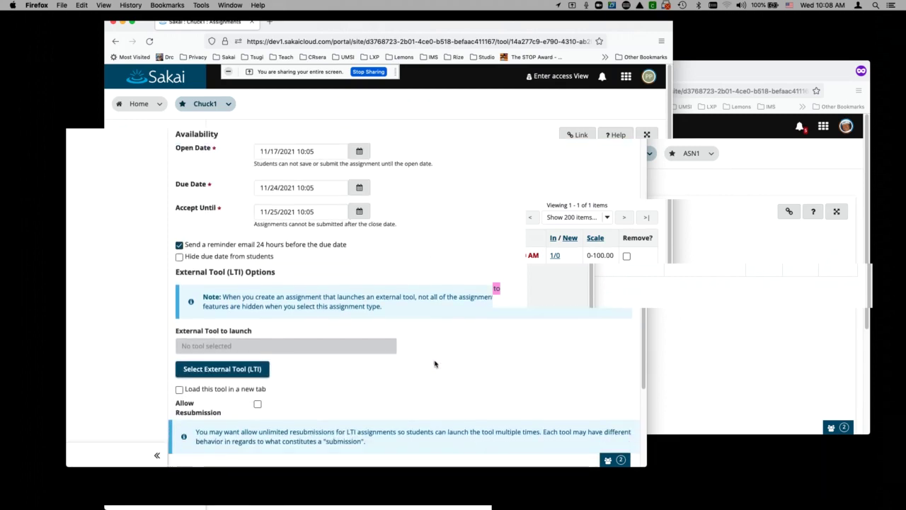
pyautogui.scroll(-2, 435, 364)
pyautogui.scroll(-1, 435, 364)
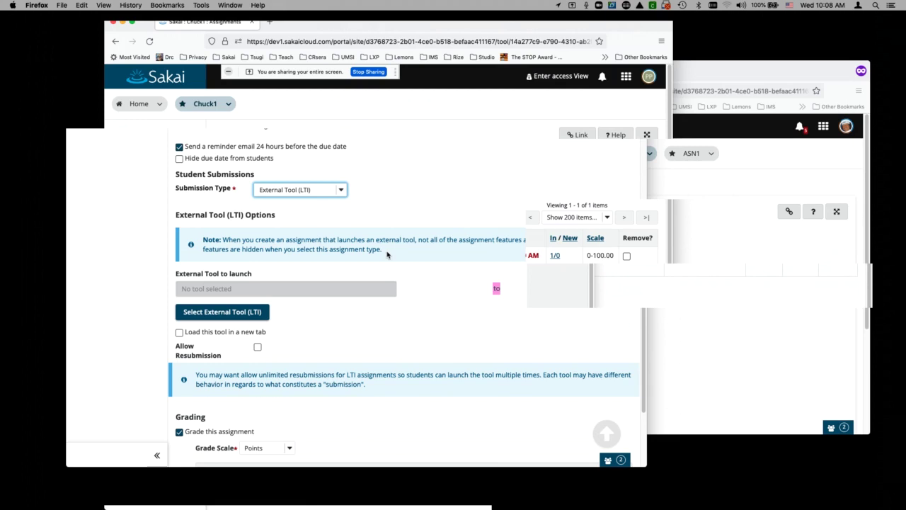
pyautogui.scroll(-2, 375, 290)
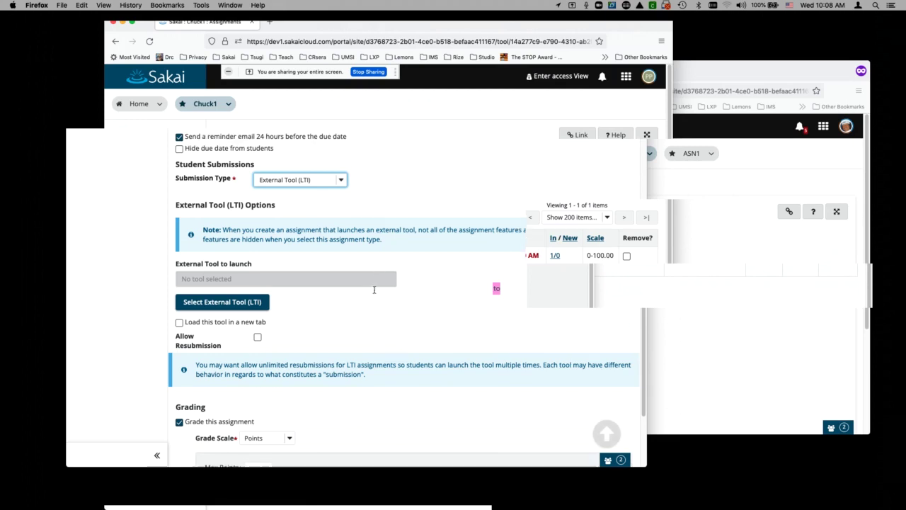
pyautogui.scroll(2, 375, 291)
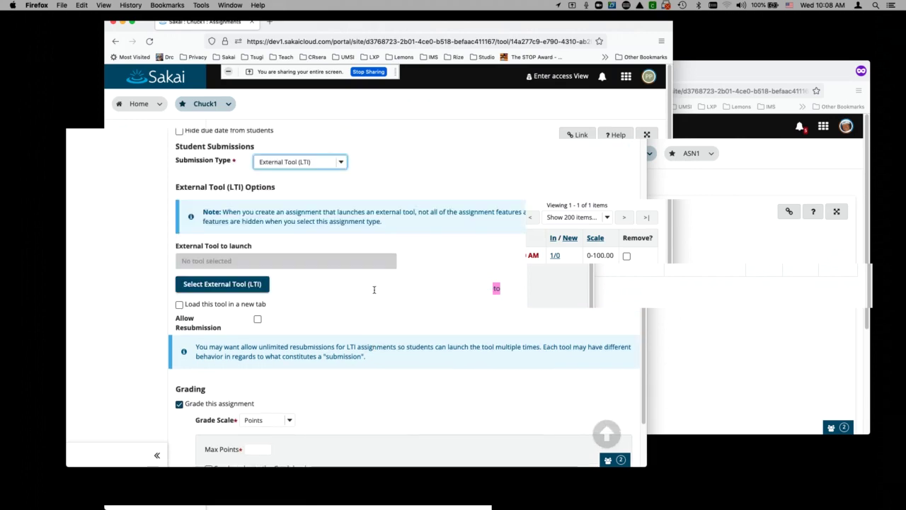
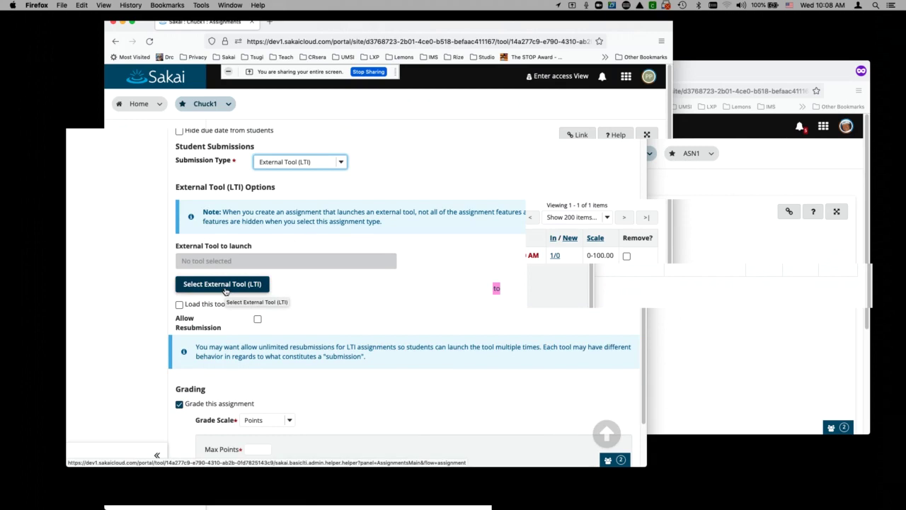
pyautogui.click(225, 289)
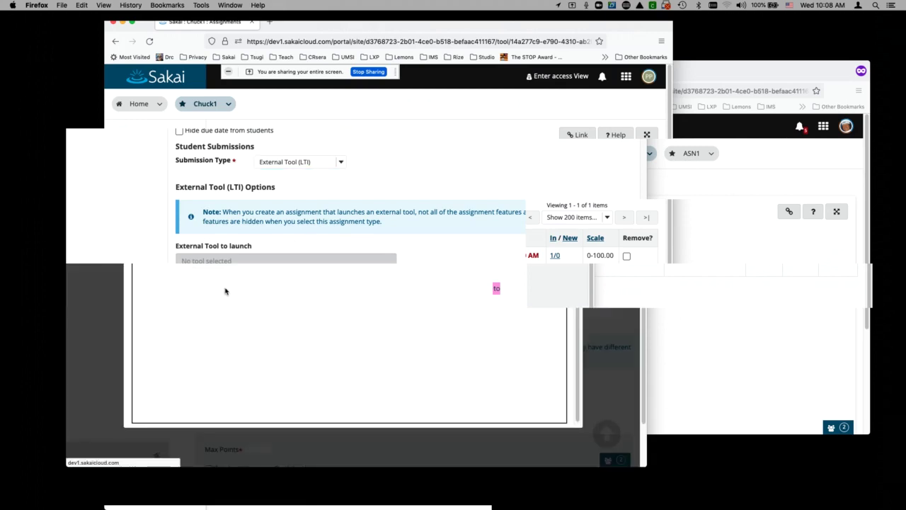
pyautogui.click(163, 211)
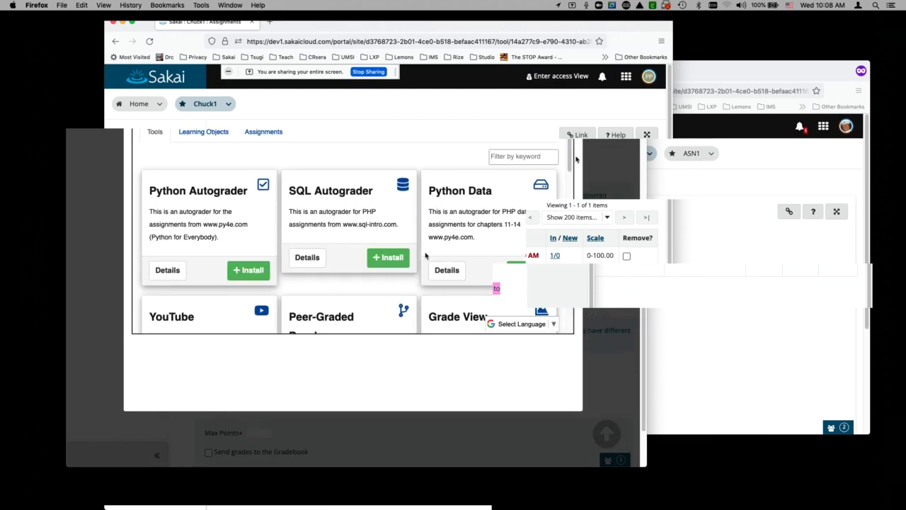
# - Look through the learning apps offered in the external tool catalogue, from Python Autograder to Quizzes
pyautogui.scroll(-3, 571, 163)
pyautogui.scroll(-5, 571, 163)
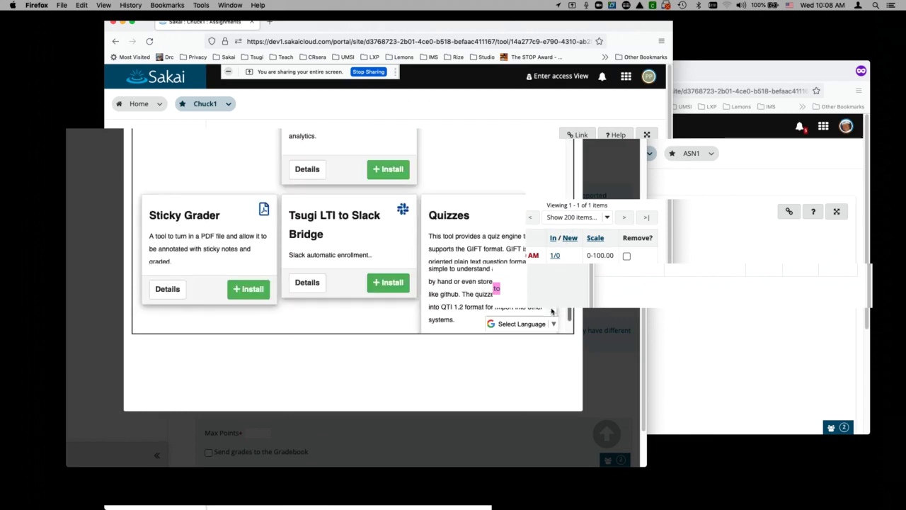
pyautogui.scroll(3, 554, 298)
pyautogui.scroll(4, 554, 218)
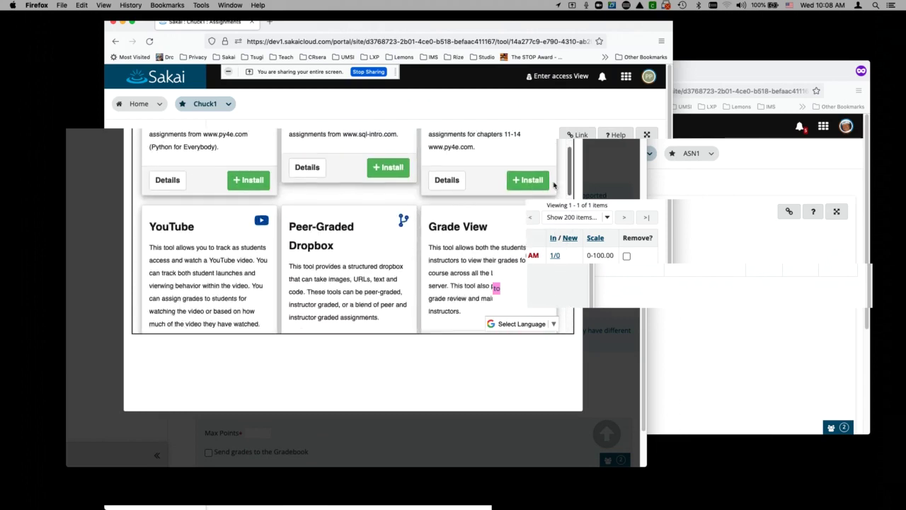
pyautogui.scroll(-2, 553, 201)
pyautogui.scroll(-4, 553, 201)
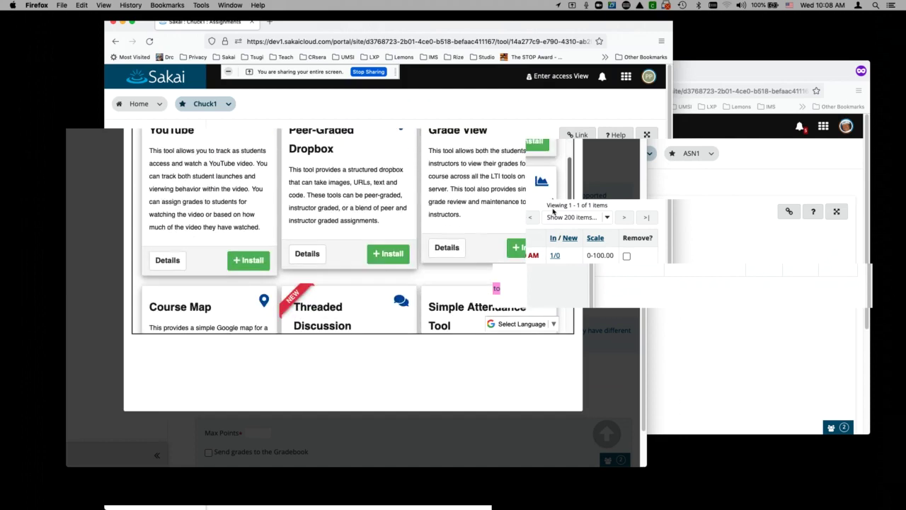
pyautogui.scroll(-1, 534, 303)
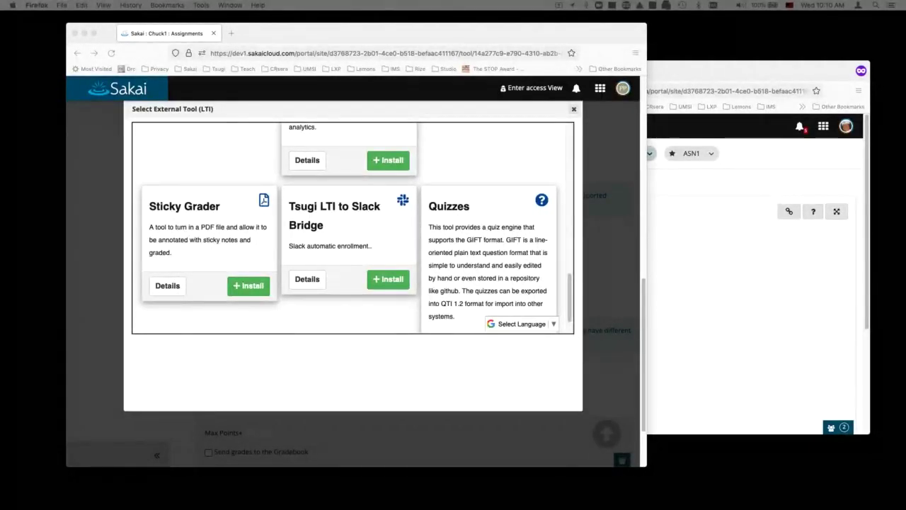
pyautogui.scroll(3, 400, 237)
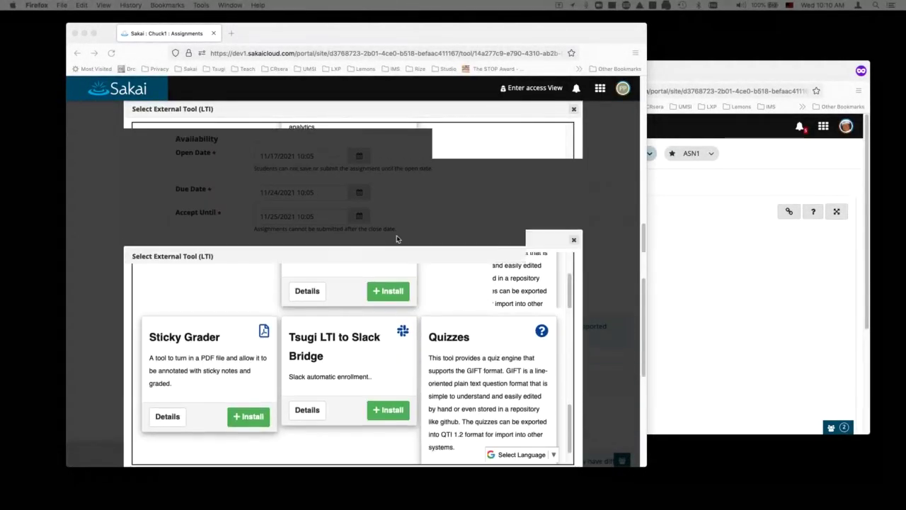
pyautogui.scroll(-3, 397, 239)
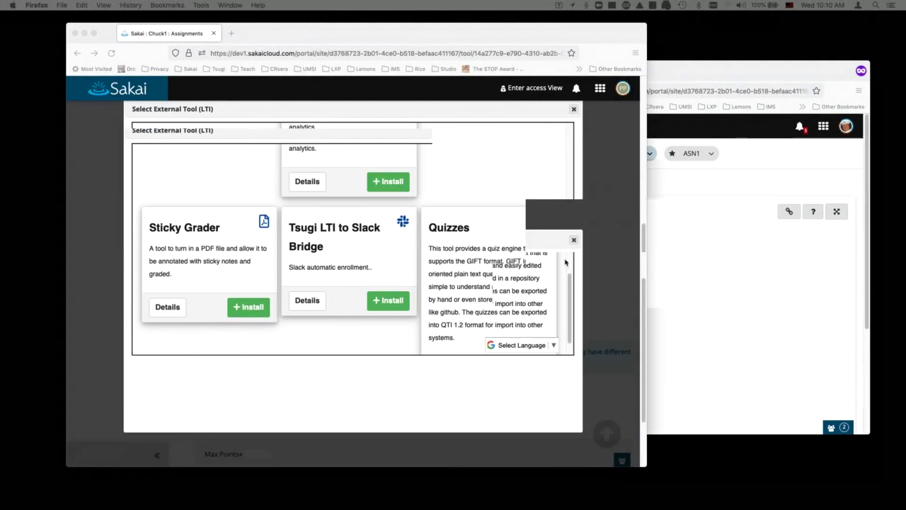
pyautogui.scroll(5, 566, 263)
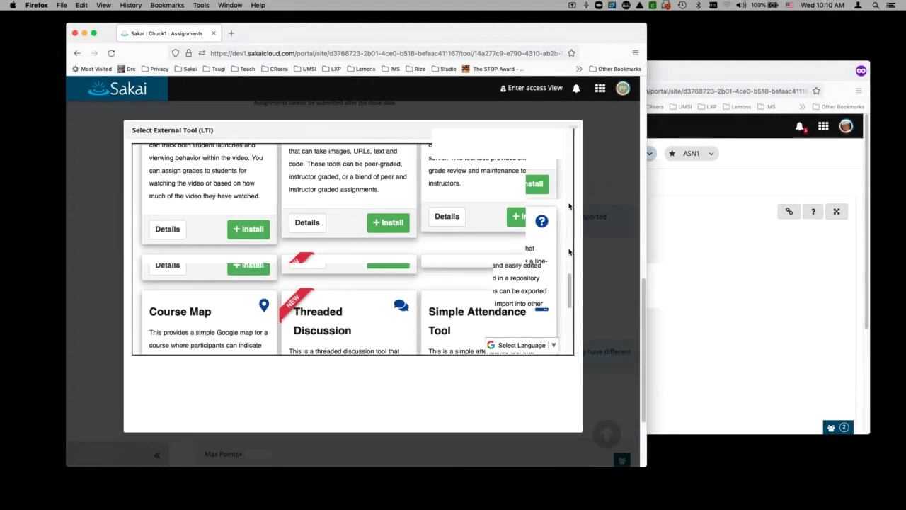
pyautogui.scroll(2, 570, 252)
pyautogui.scroll(-5, 570, 252)
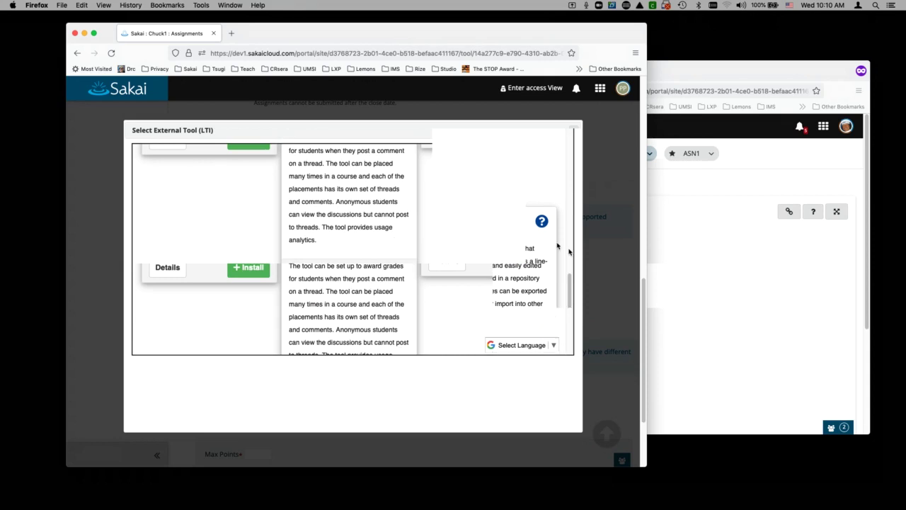
pyautogui.scroll(3, 569, 252)
pyautogui.scroll(3, 555, 184)
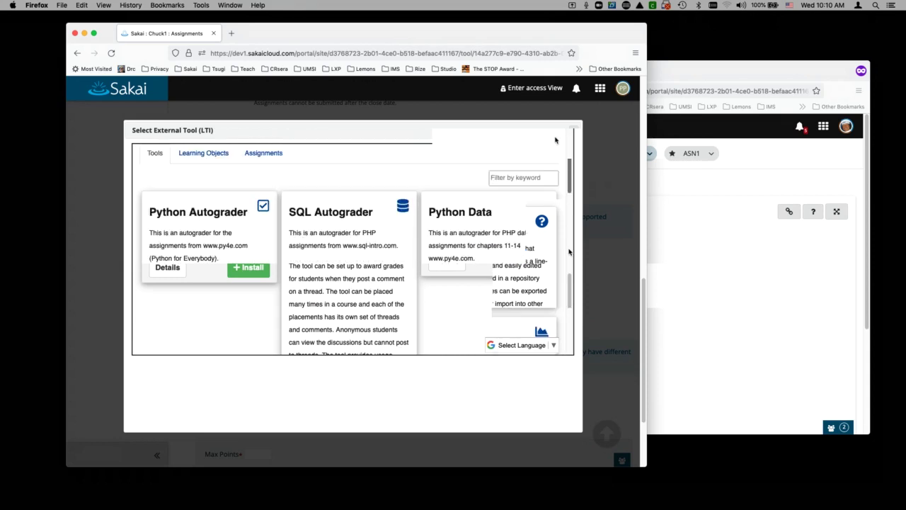
# - Install the Sticky Grader learning app as the assignment's external tool, keeping its default title, description and link target Any
pyautogui.scroll(-10, 570, 252)
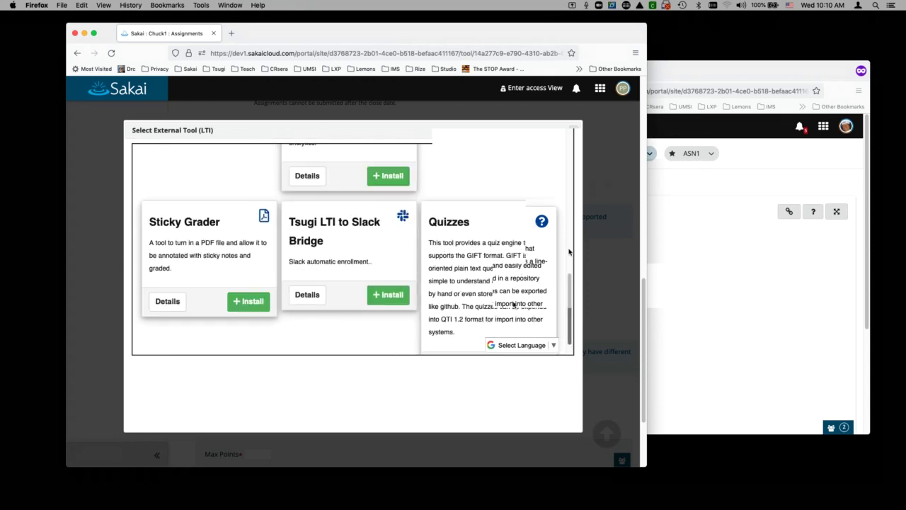
pyautogui.scroll(-1, 507, 321)
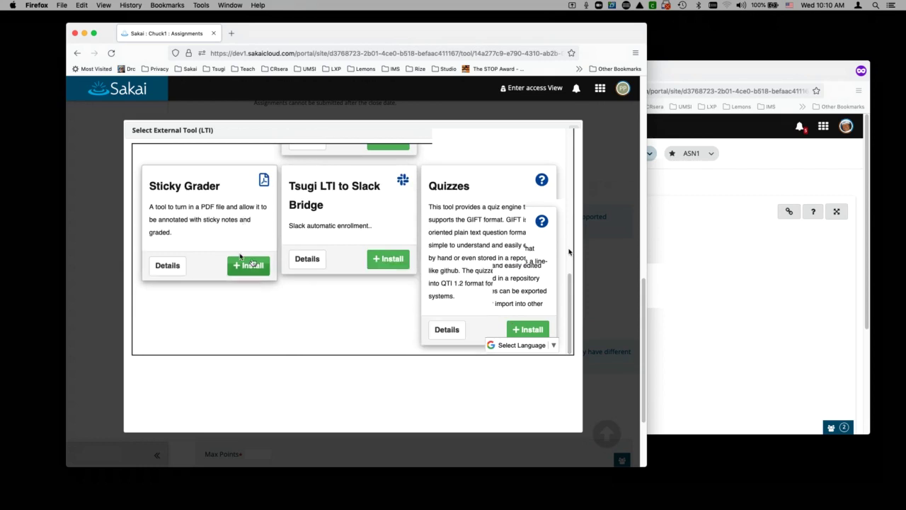
pyautogui.click(251, 266)
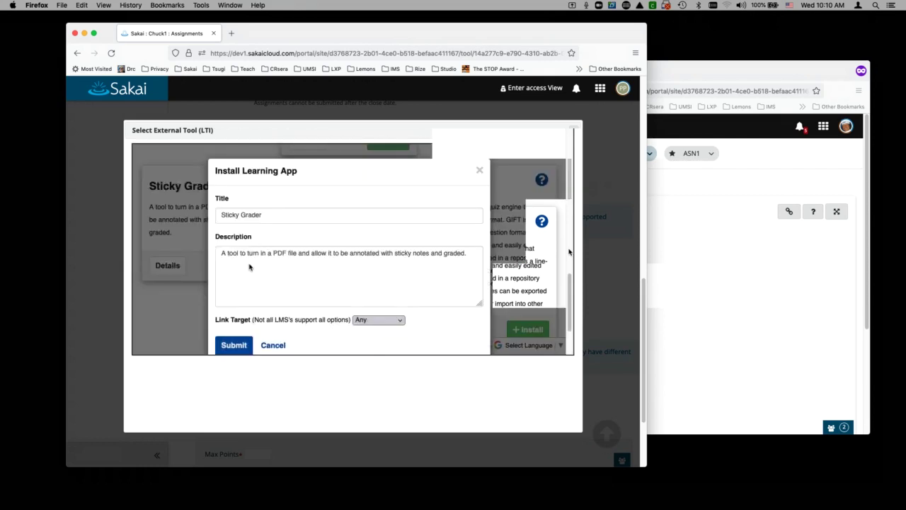
pyautogui.click(240, 345)
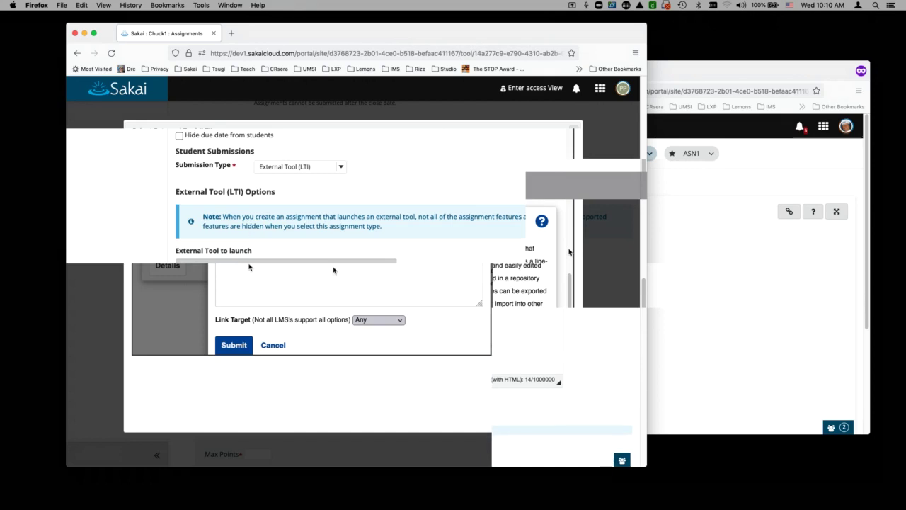
# - Set the assignment's maximum points to 100 and send its grades to the Gradebook as a new item
pyautogui.scroll(-4, 590, 333)
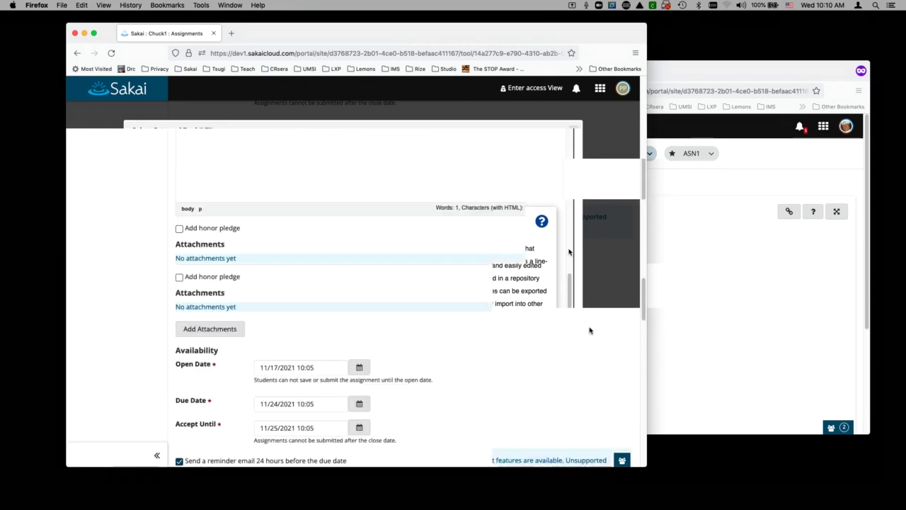
pyautogui.scroll(-3, 590, 331)
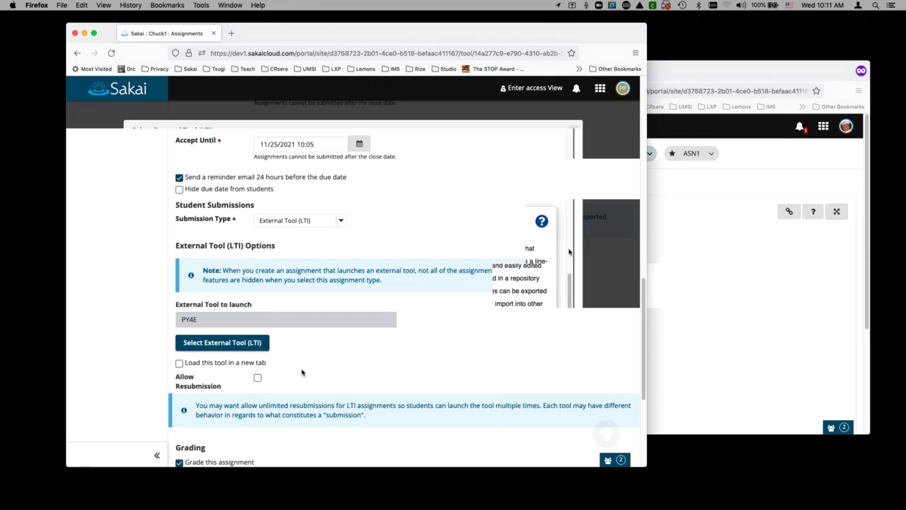
pyautogui.scroll(-2, 300, 376)
pyautogui.scroll(-4, 301, 377)
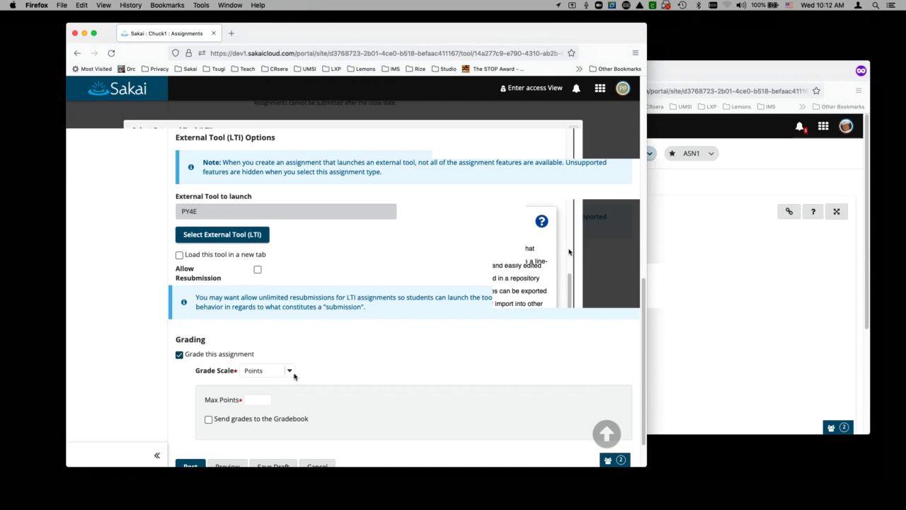
pyautogui.click(258, 401)
pyautogui.write('100')
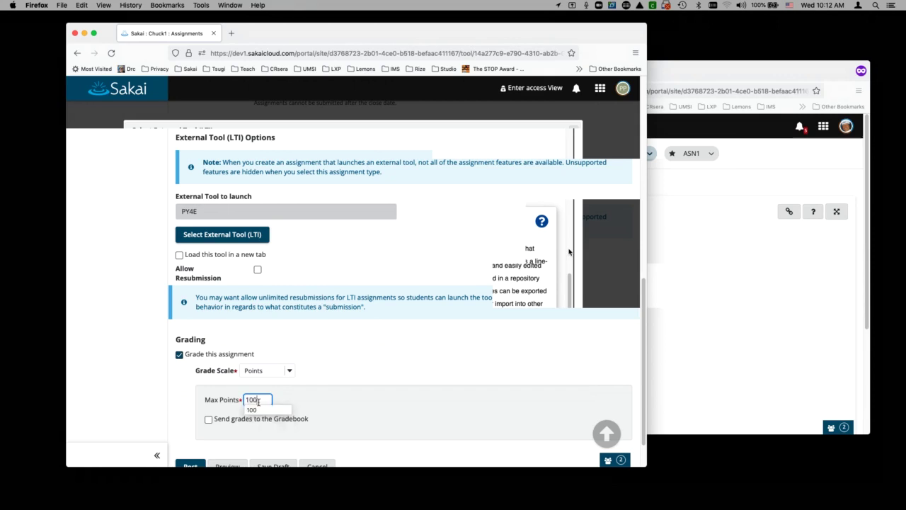
pyautogui.click(208, 419)
pyautogui.scroll(-3, 209, 419)
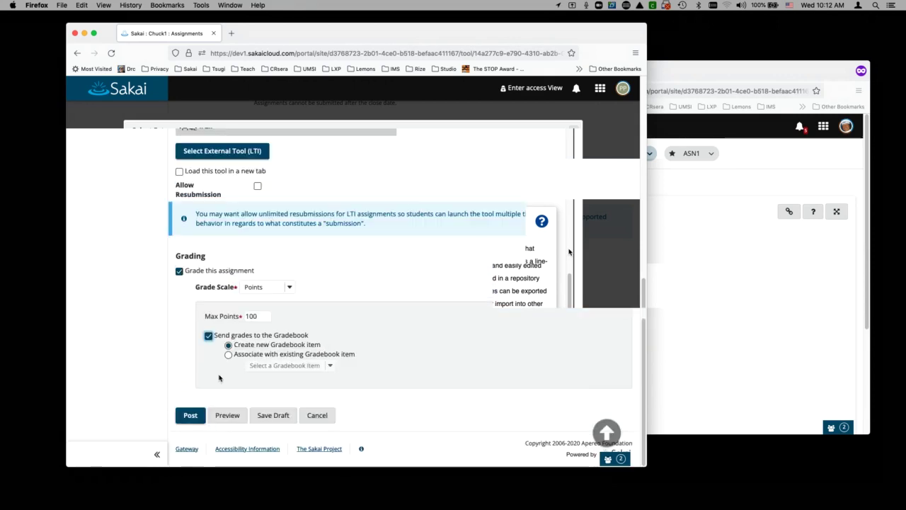
pyautogui.scroll(5, 200, 391)
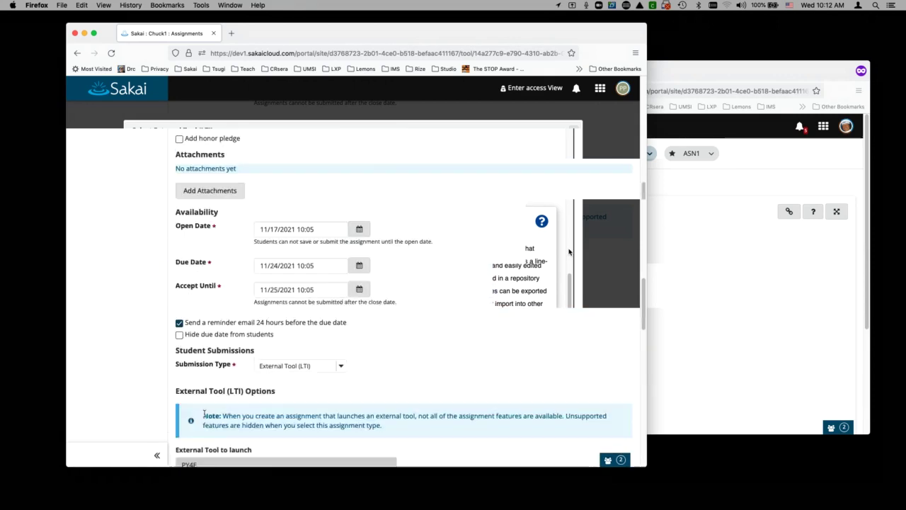
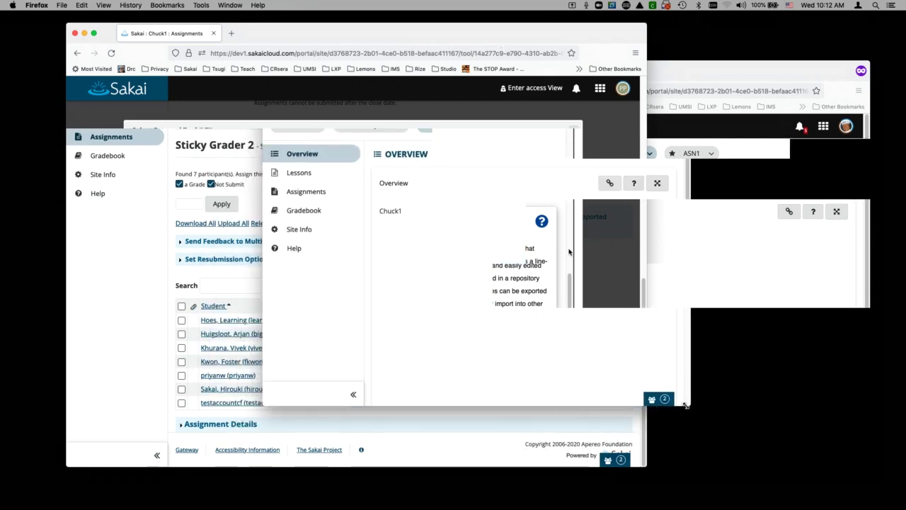
# - Enlarge the student's private browser window showing the Chuck1 site overview
pyautogui.moveTo(683, 404); pyautogui.dragTo(853, 505)
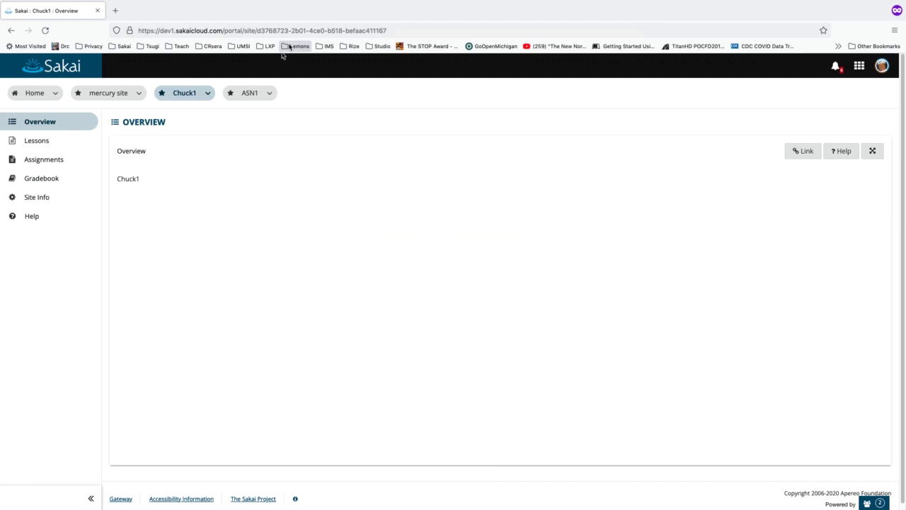
pyautogui.press('super+Tab')
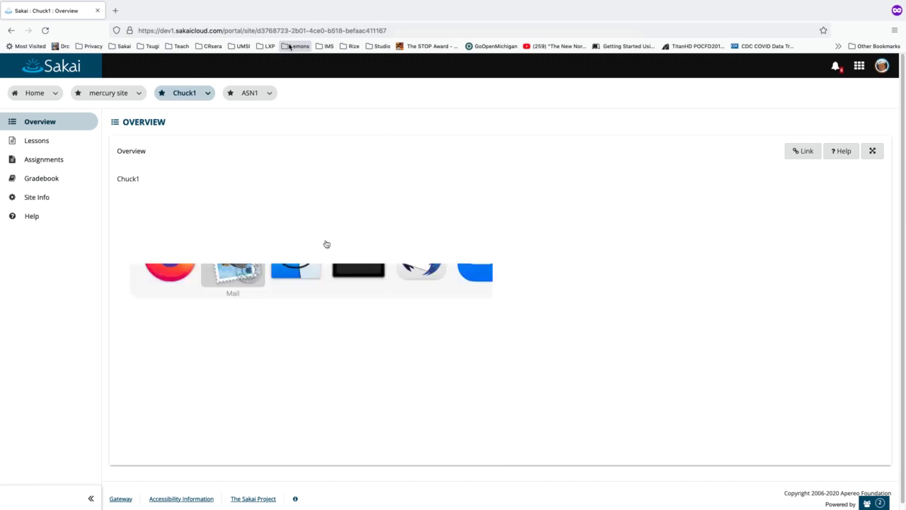
pyautogui.press('super+Tab')
pyautogui.press('super+Tab')
pyautogui.press('super+Tab')
pyautogui.press('super+Tab')
pyautogui.press('super+Tab')
pyautogui.press('super+Tab')
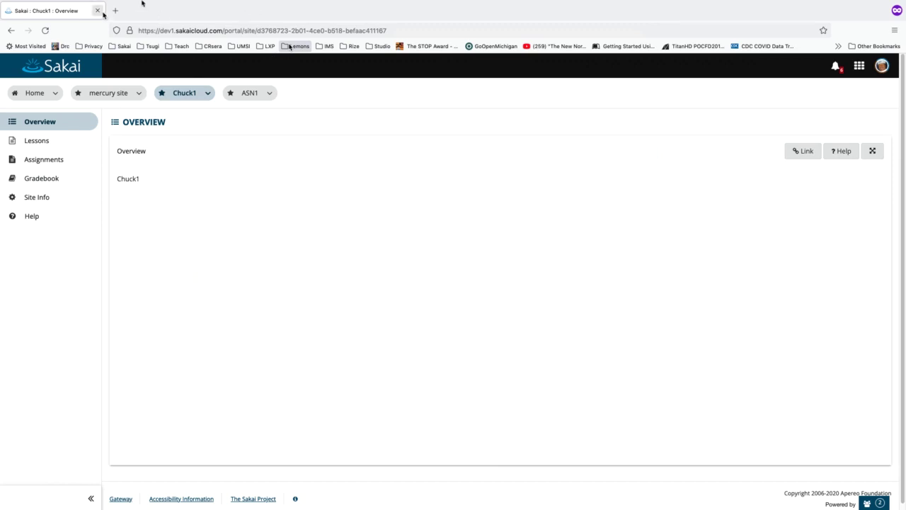
# - Switch to the instructor's browser window with the Sticky Grader 2 submissions and enlarge it to fill the screen
pyautogui.moveTo(123, 8)
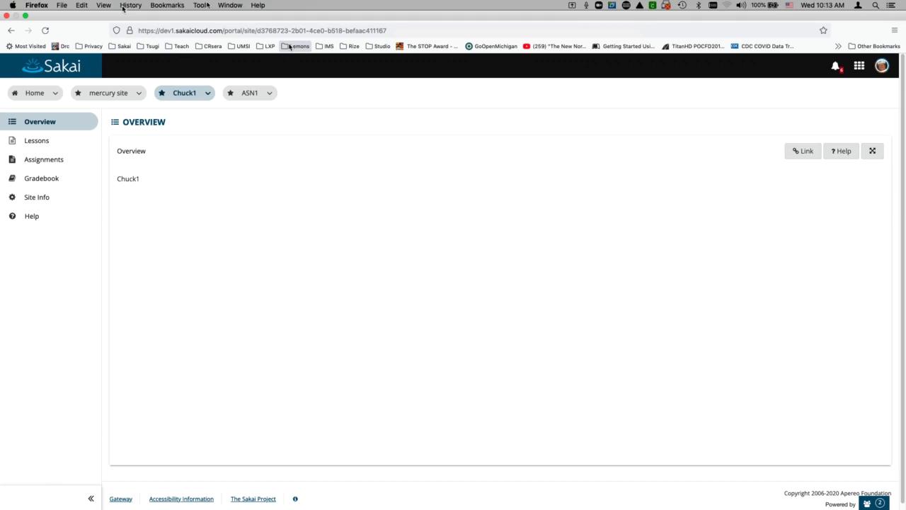
pyautogui.click(231, 6)
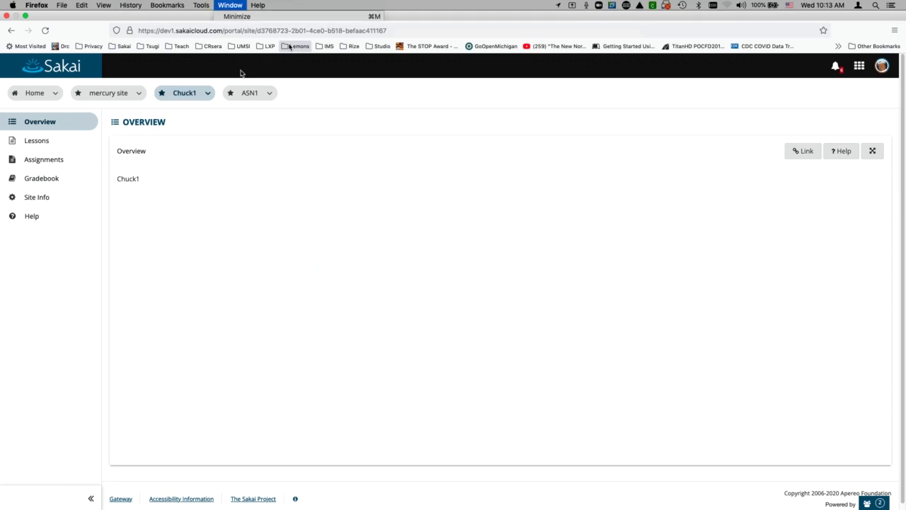
pyautogui.click(312, 145)
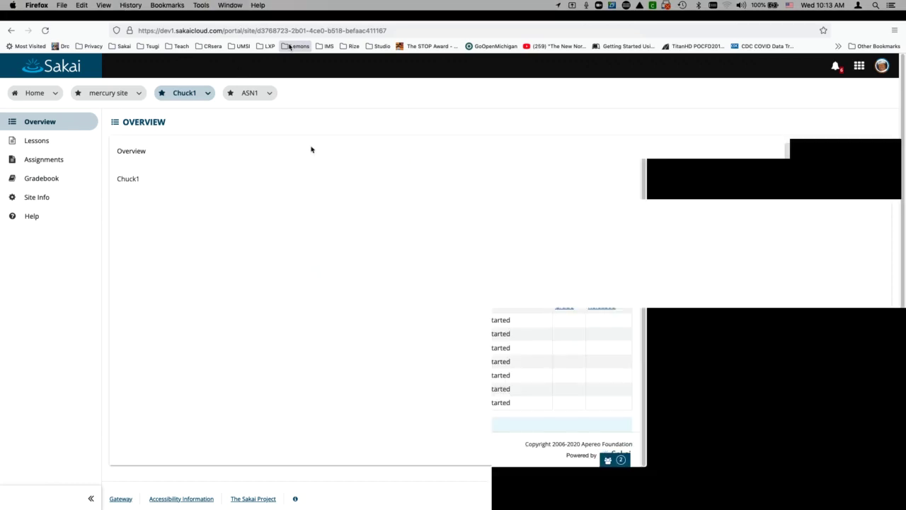
pyautogui.click(95, 34)
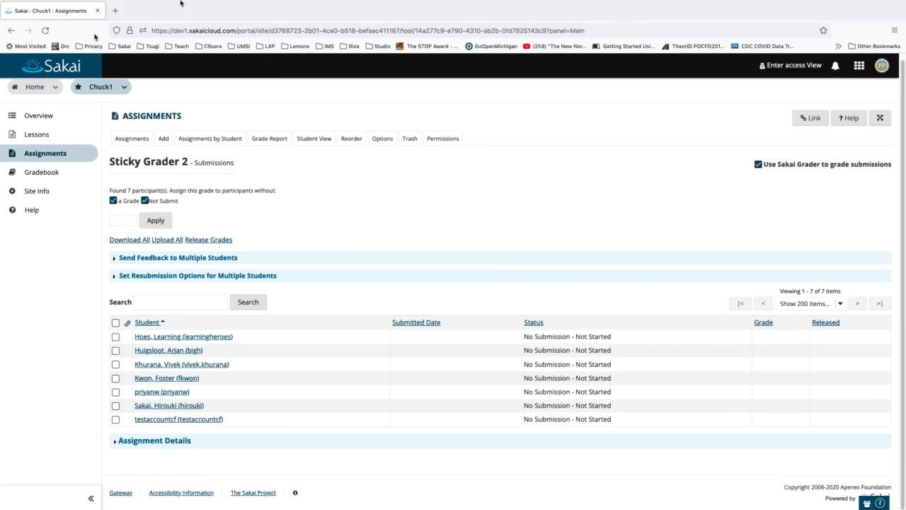
# - Return to the student's browser window and open the Sticky Grader 2 assignment in the Chuck1 site
pyautogui.click(230, 5)
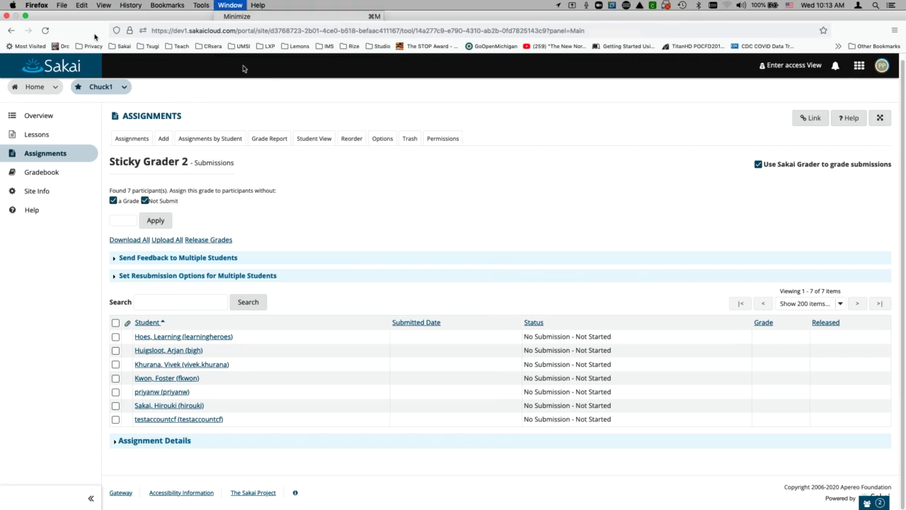
pyautogui.click(260, 241)
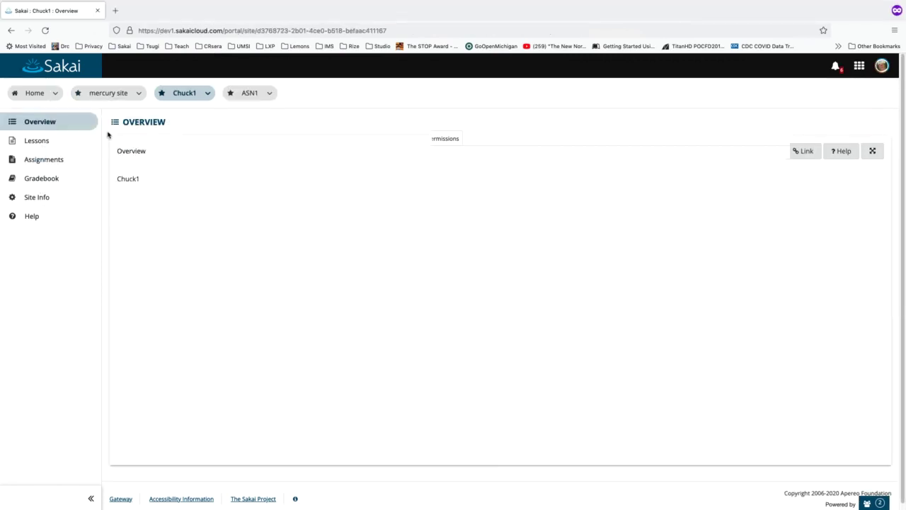
pyautogui.click(46, 160)
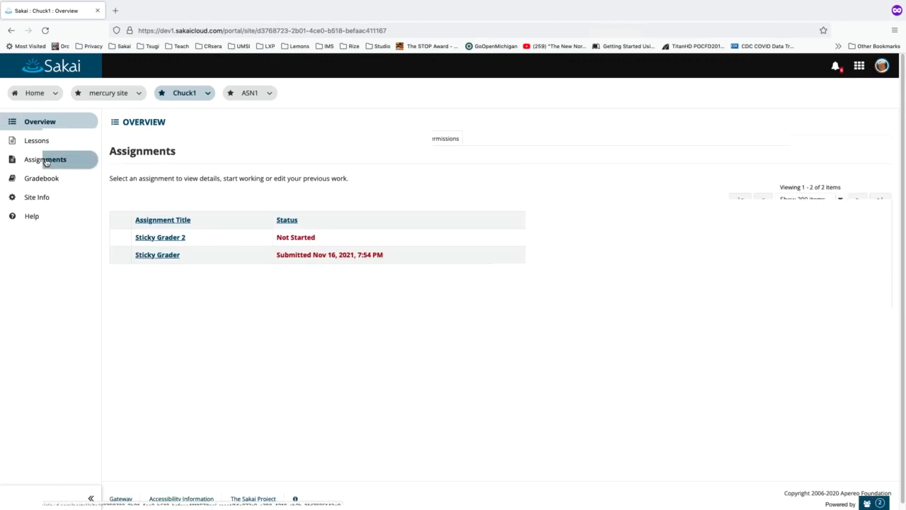
pyautogui.click(165, 238)
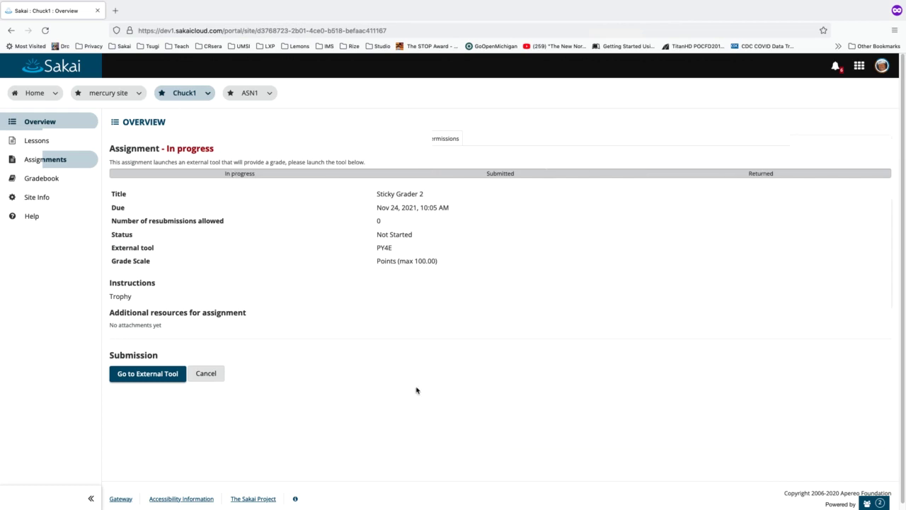
# - Launch the assignment's external tool as the student and submit the file bandit.pdf
pyautogui.click(167, 383)
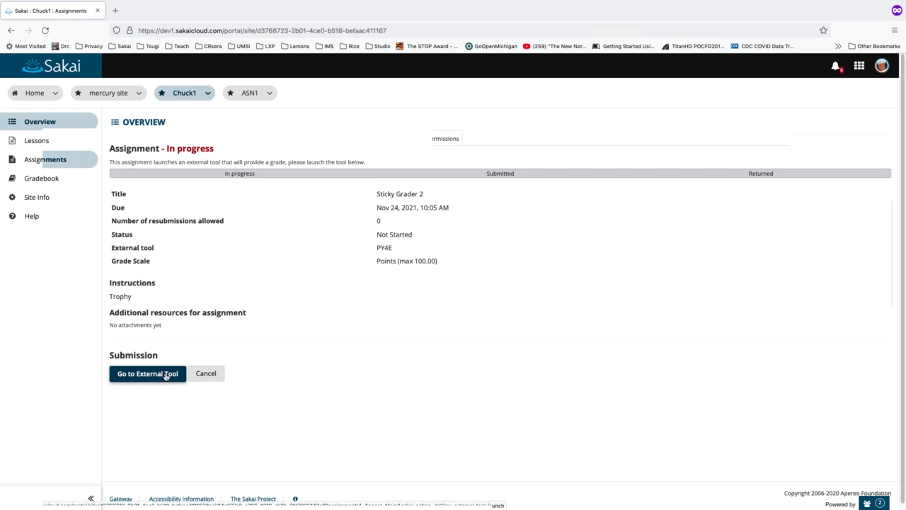
pyautogui.click(166, 375)
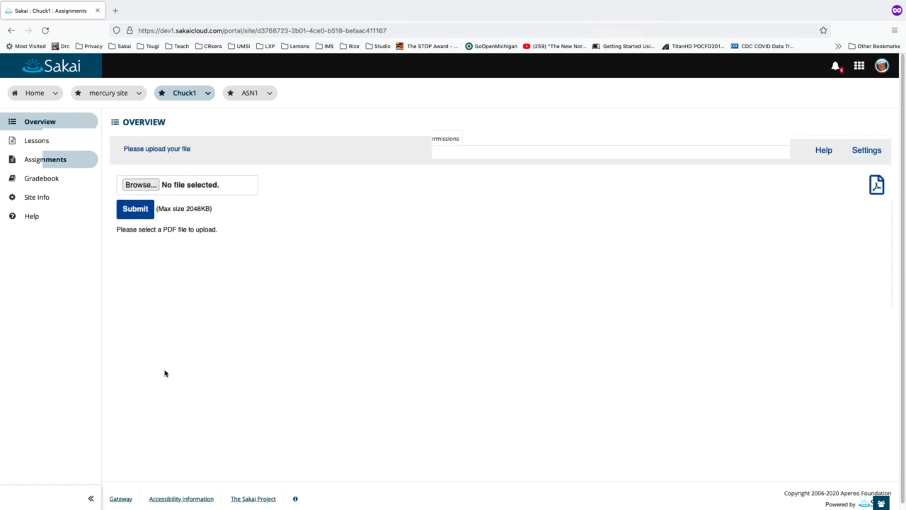
pyautogui.click(140, 185)
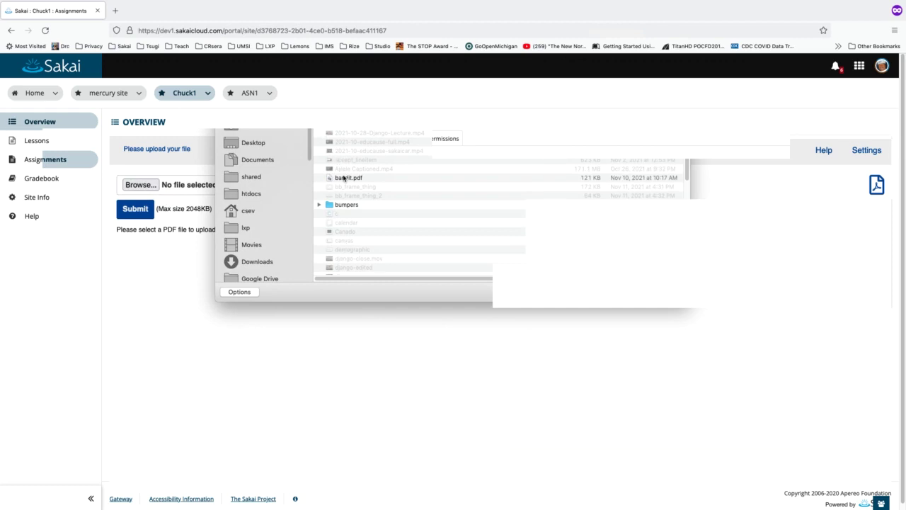
pyautogui.doubleClick(343, 178)
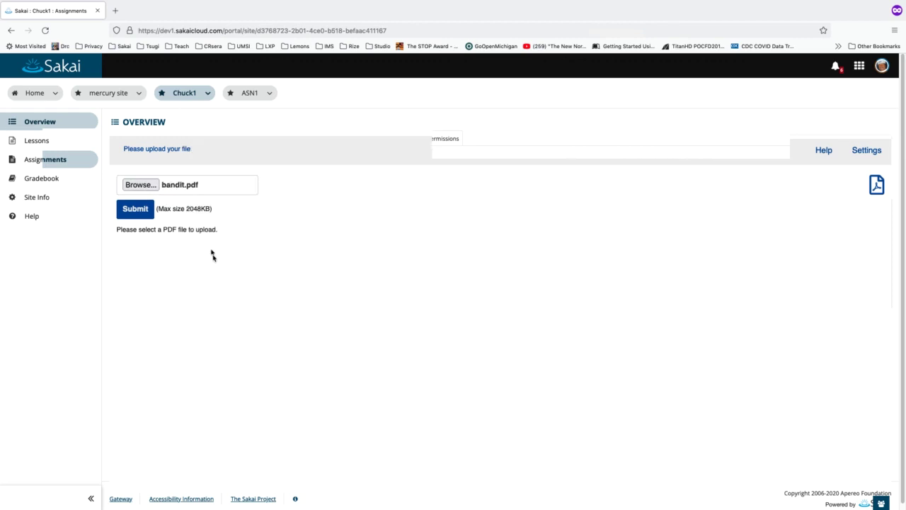
pyautogui.click(135, 208)
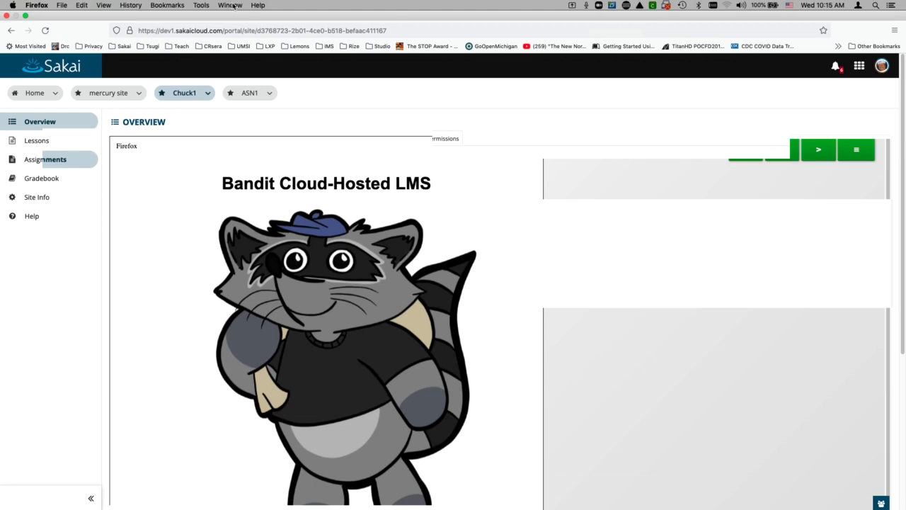
# - Switch to the instructor's browser window and open the submissions of Sticky Grader 2 for grading
pyautogui.click(234, 6)
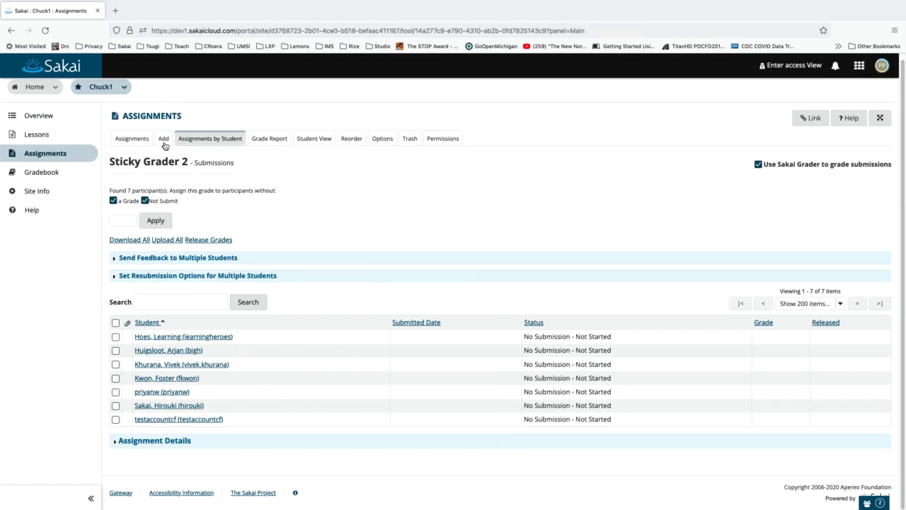
pyautogui.click(132, 140)
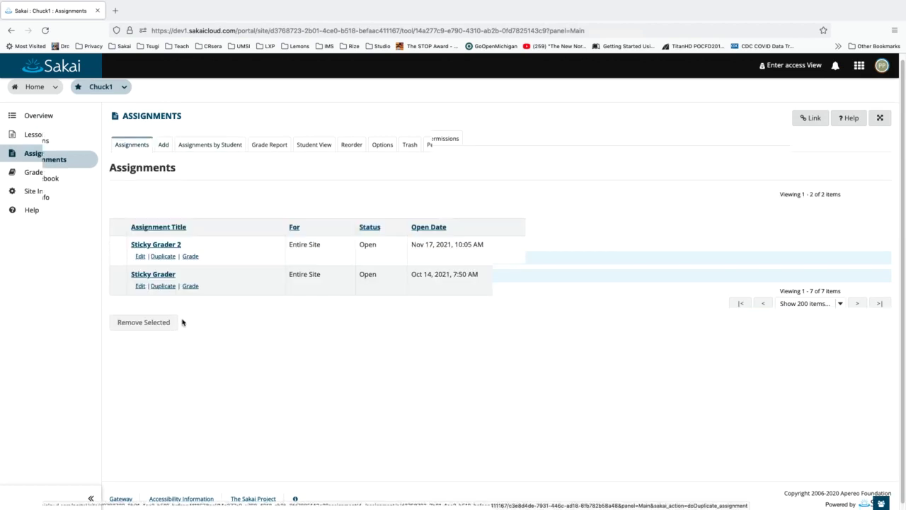
pyautogui.click(190, 255)
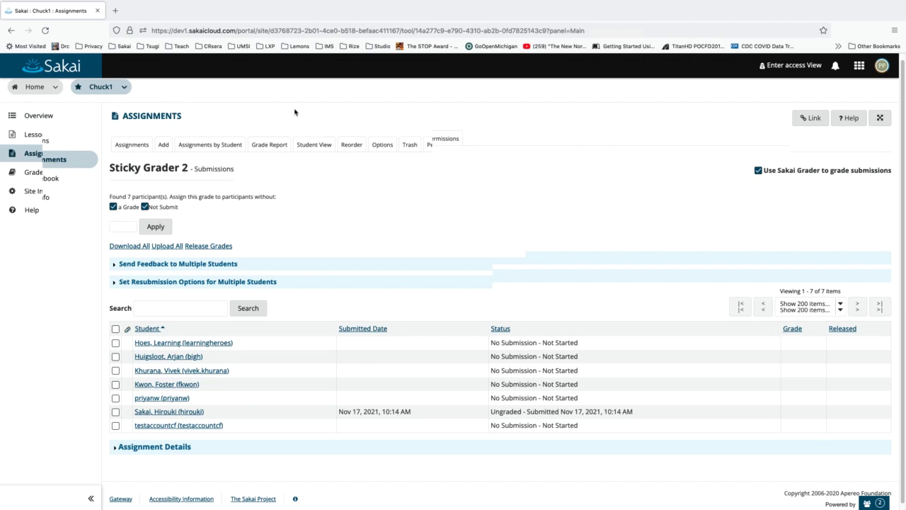
# - In the student's browser window, search the IMS Assignment and Grade Services specification for gradingprogress and examine the activityProgress and gradingProgress values
pyautogui.click(201, 5)
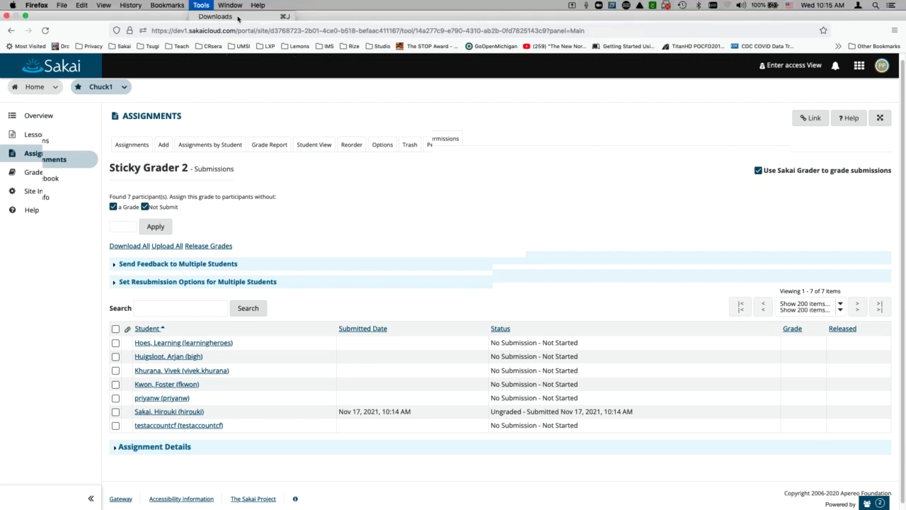
pyautogui.moveTo(230, 6)
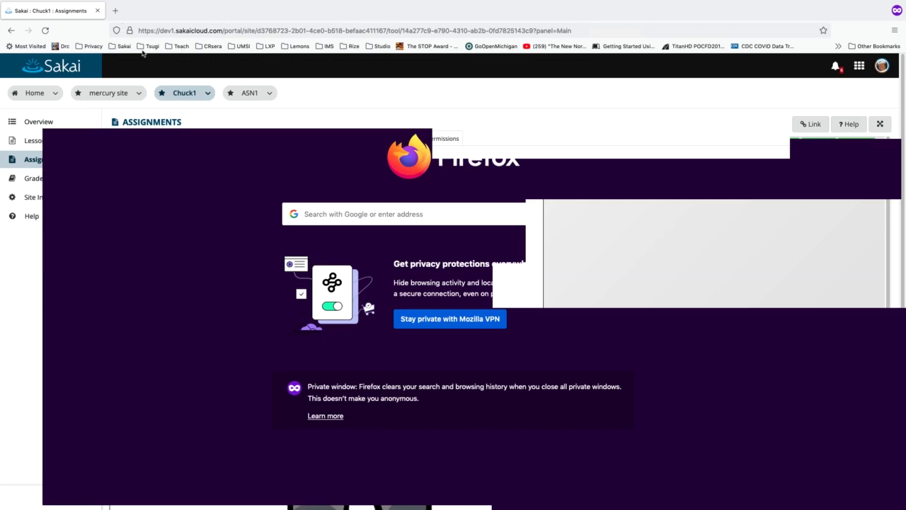
pyautogui.click(131, 47)
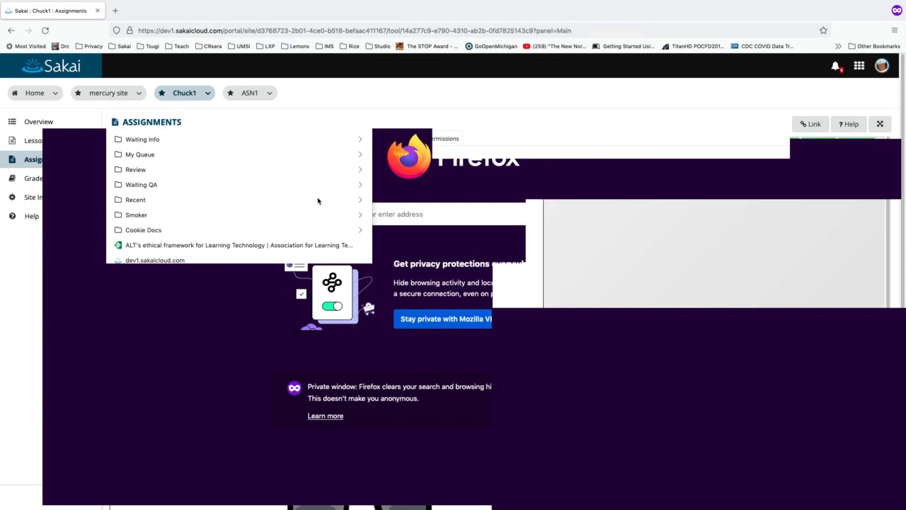
pyautogui.press('Escape')
pyautogui.hotkey('ctrl', 'f')
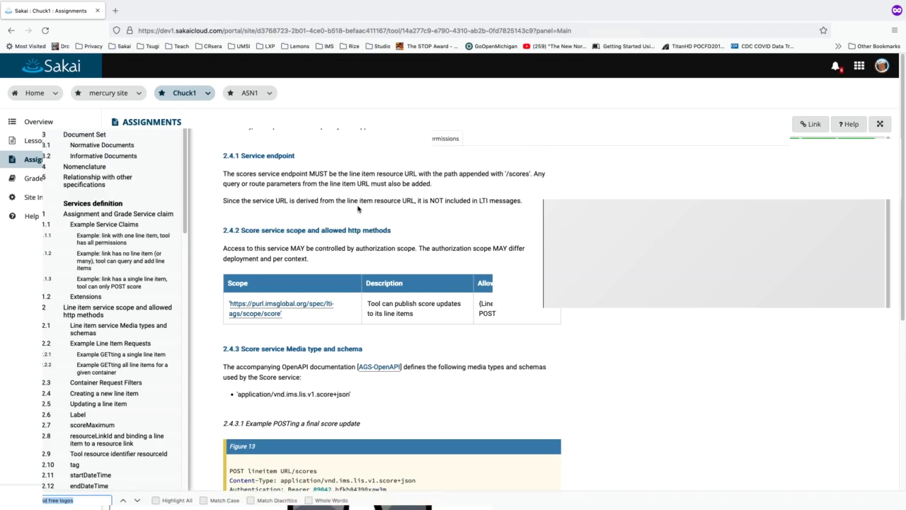
pyautogui.write('gradingprogress')
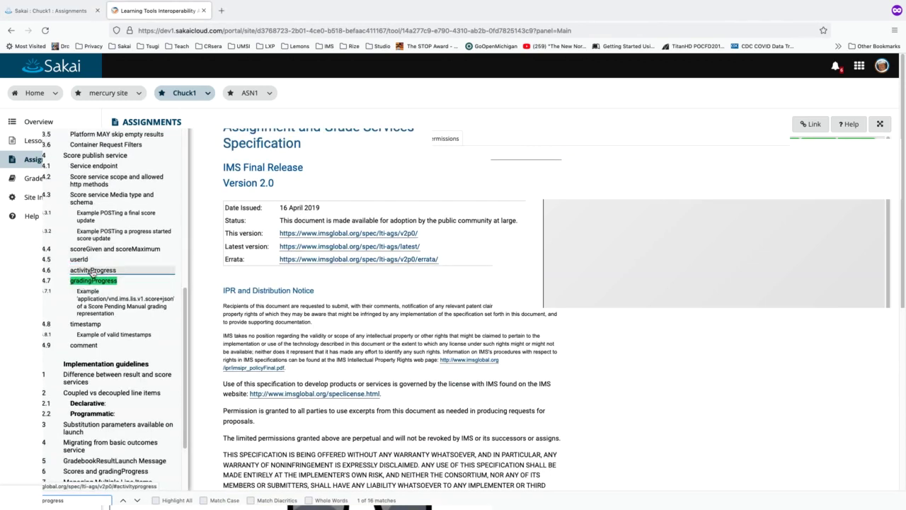
pyautogui.click(92, 273)
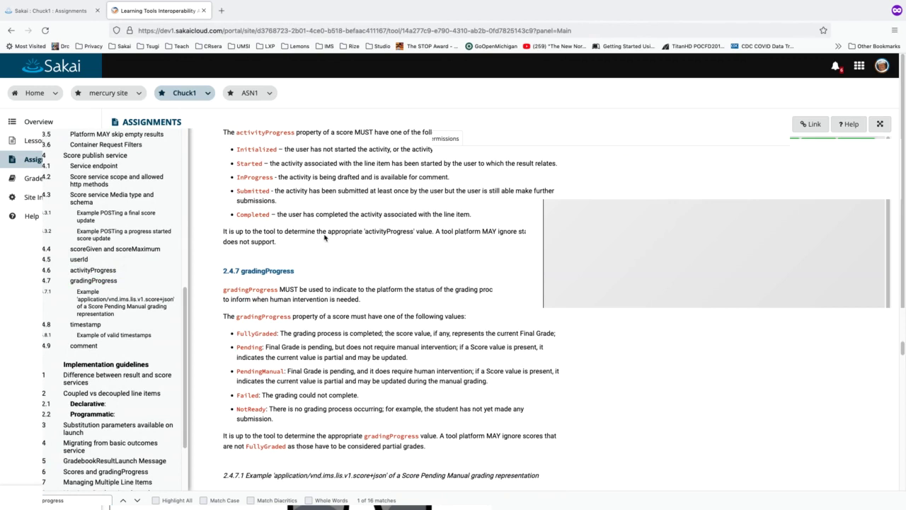
pyautogui.scroll(1, 326, 225)
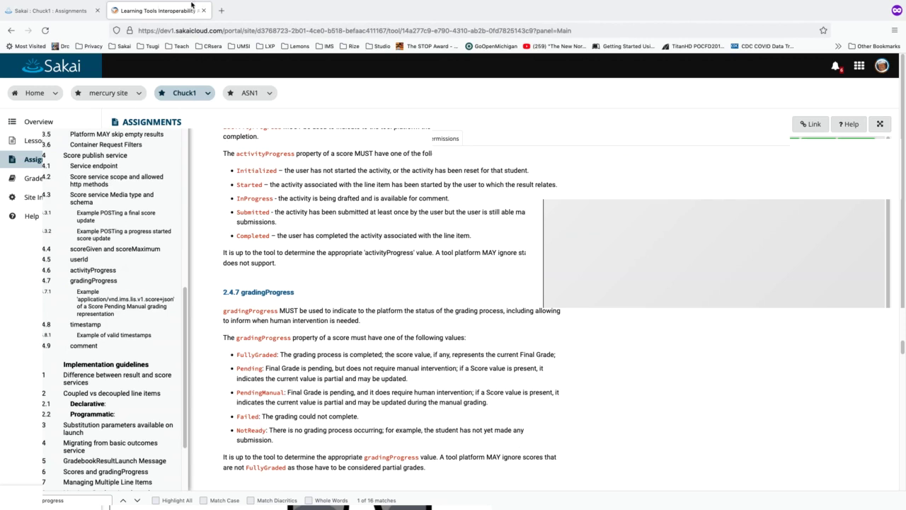
# - Switch back to the instructor's browser window with the Sticky Grader 2 submissions list
pyautogui.click(226, 5)
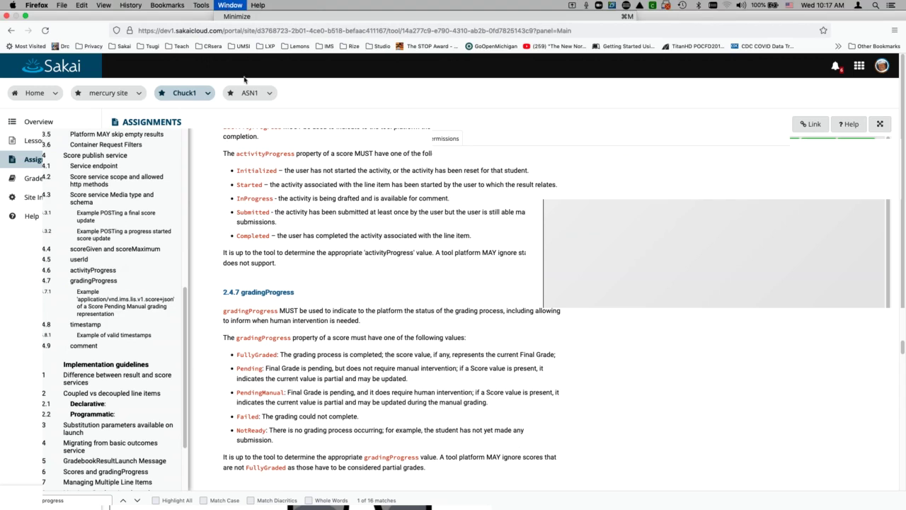
pyautogui.press('super+m')
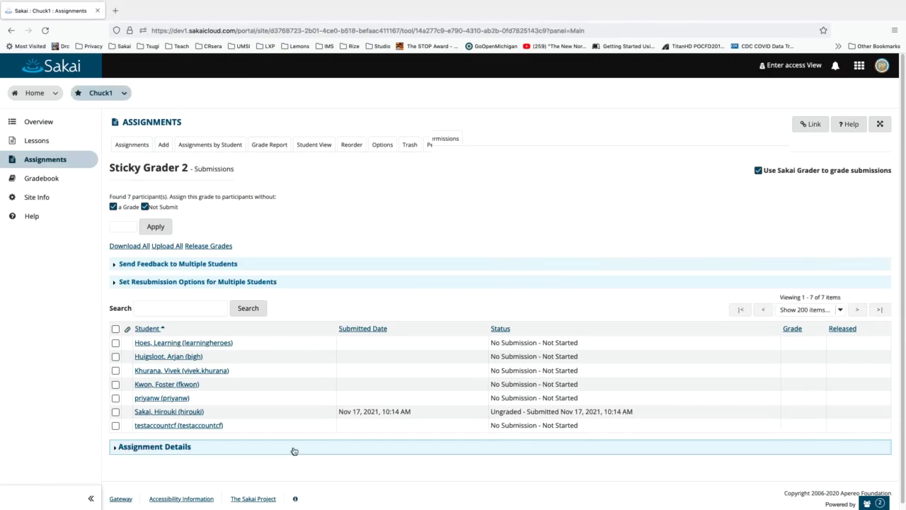
# - Open the only submitted work in the Sticky Grader 2 submissions list for grading
pyautogui.click(191, 412)
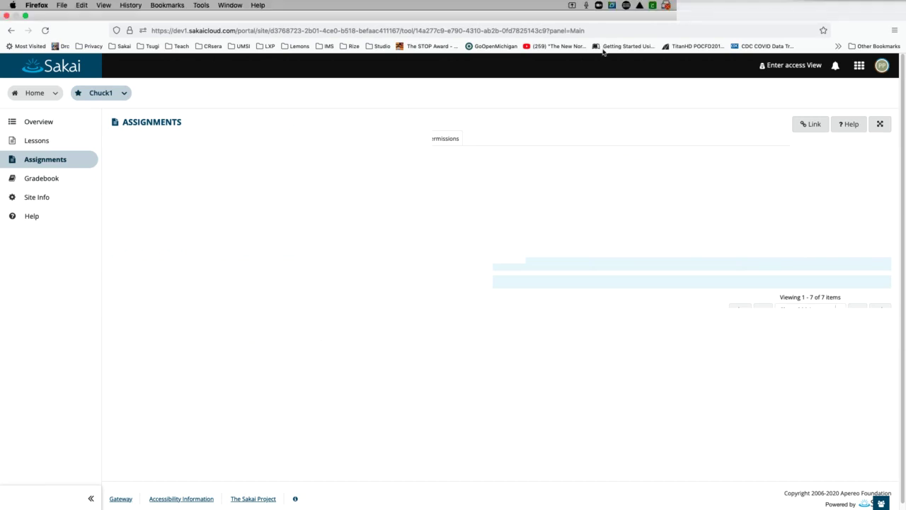
pyautogui.press('super+l')
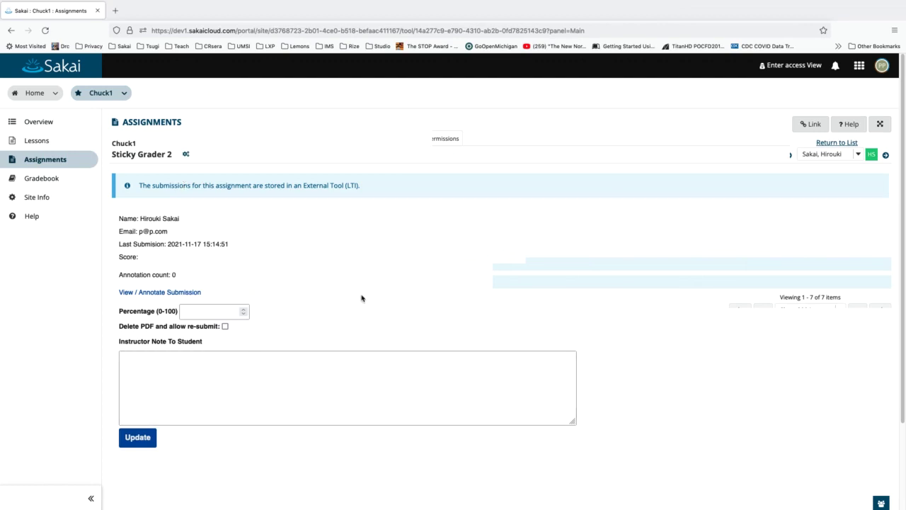
# - In a new browser tab, open the bookmarked IMS Submission Review specification from the Waiting Info folder and log in with the saved credentials
pyautogui.click(115, 12)
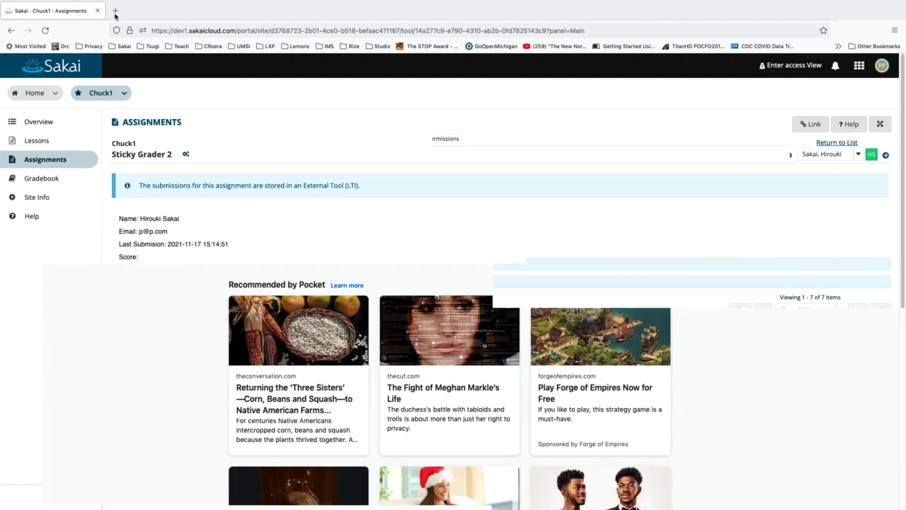
pyautogui.click(121, 46)
pyautogui.moveTo(151, 122)
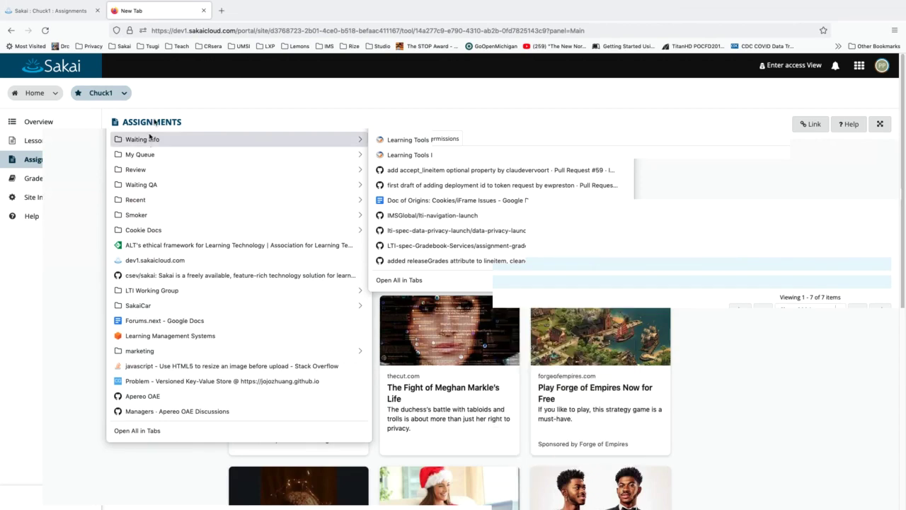
pyautogui.click(475, 142)
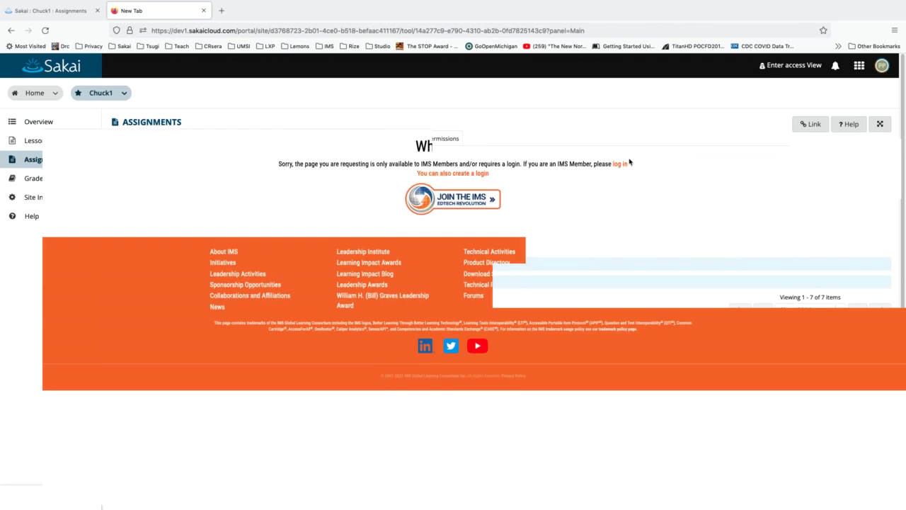
pyautogui.click(618, 165)
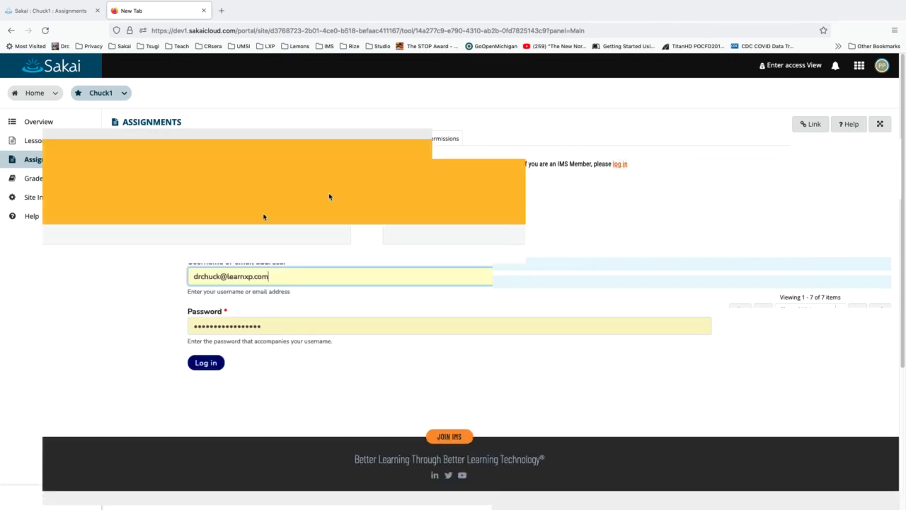
pyautogui.click(216, 364)
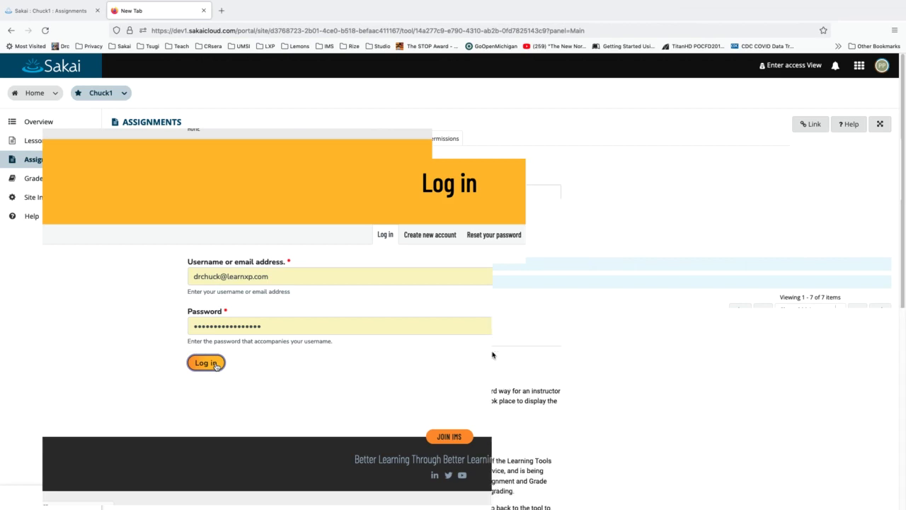
# - Examine the specification's introduction and LtiSubmissionReviewRequest claims, including the For User claim, and return to the Sakai grading page
pyautogui.scroll(-5, 493, 354)
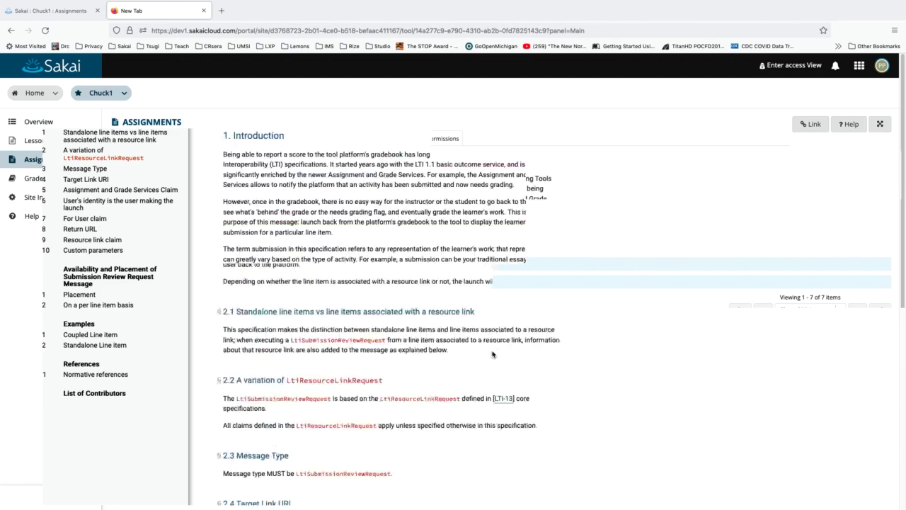
pyautogui.scroll(-6, 493, 355)
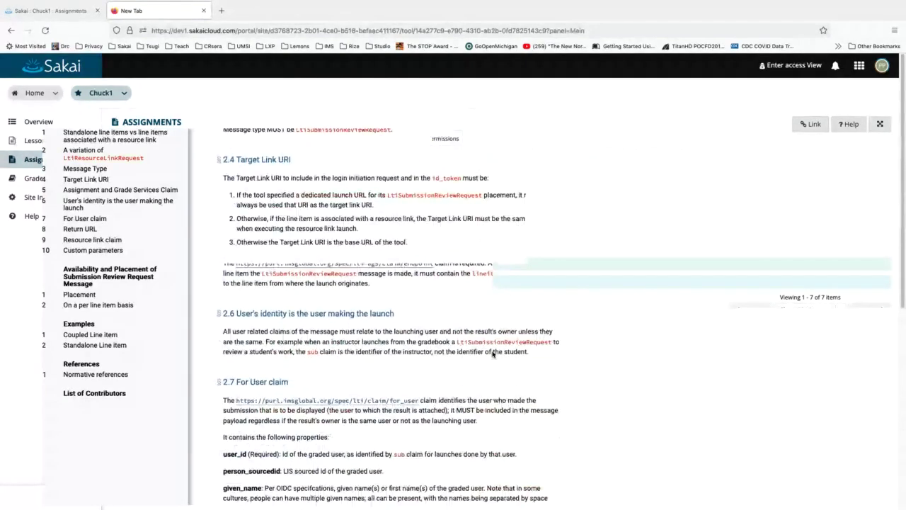
pyautogui.scroll(12, 493, 352)
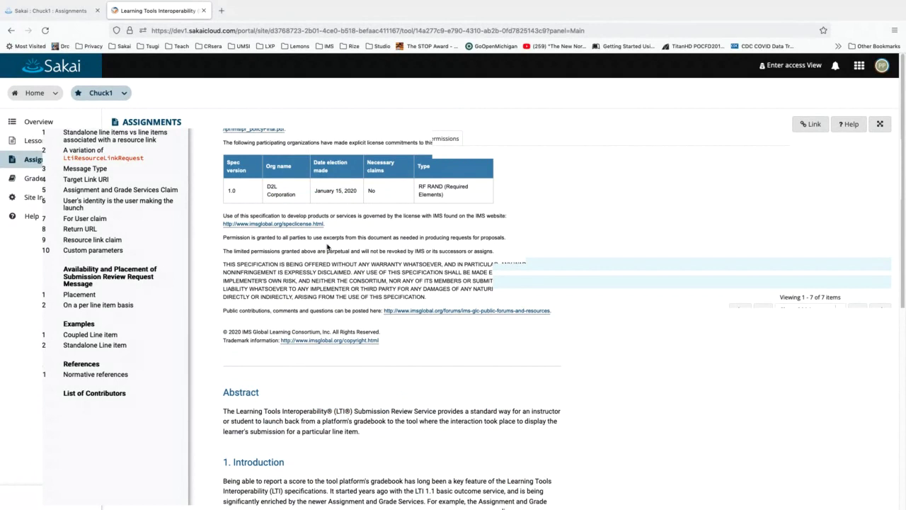
pyautogui.scroll(-3, 283, 311)
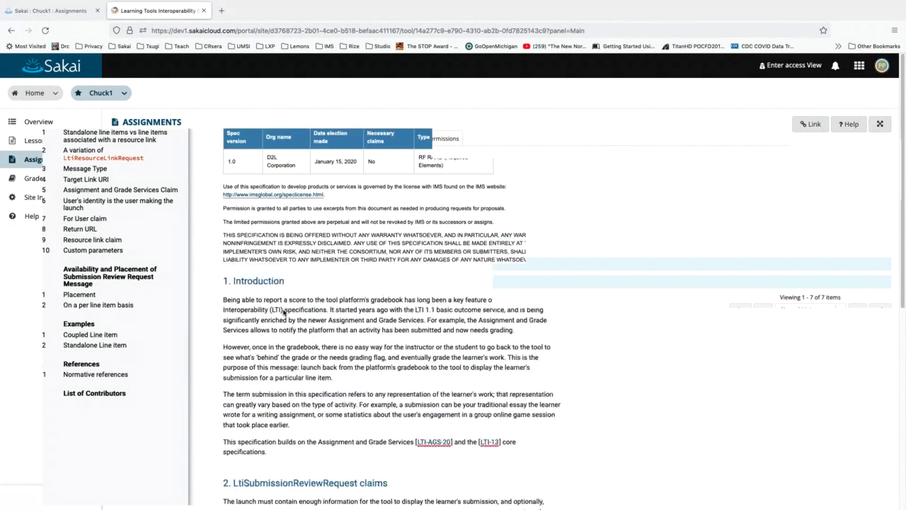
pyautogui.click(44, 30)
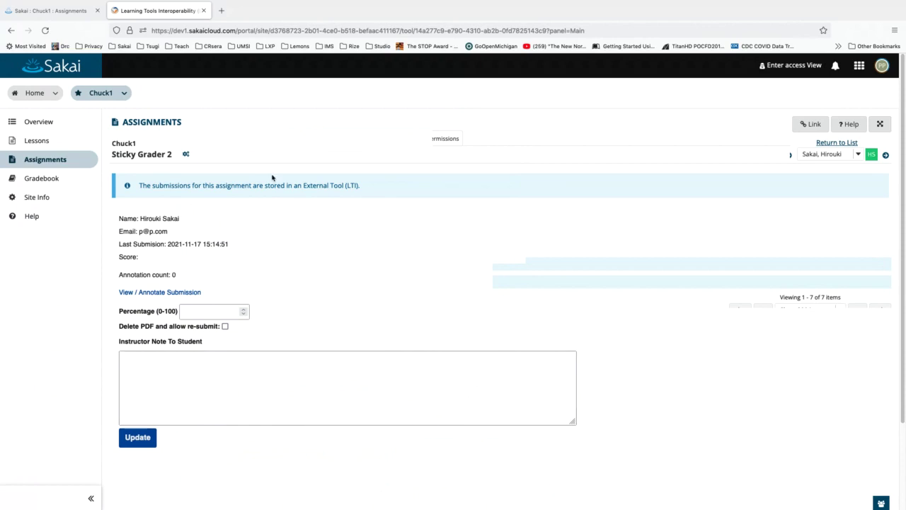
pyautogui.hotkey('ctrl', 'shift', 'Tab')
pyautogui.click(222, 16)
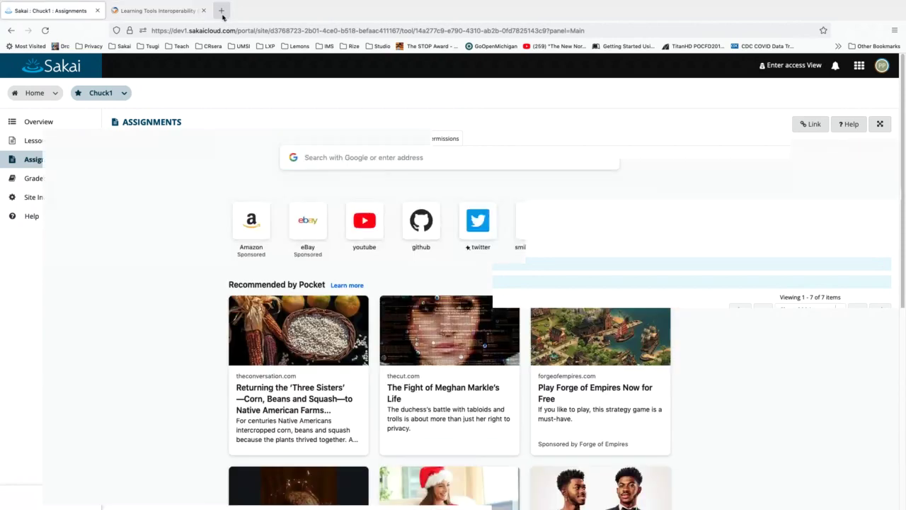
pyautogui.write('www.py4e.com')
pyautogui.press('Return')
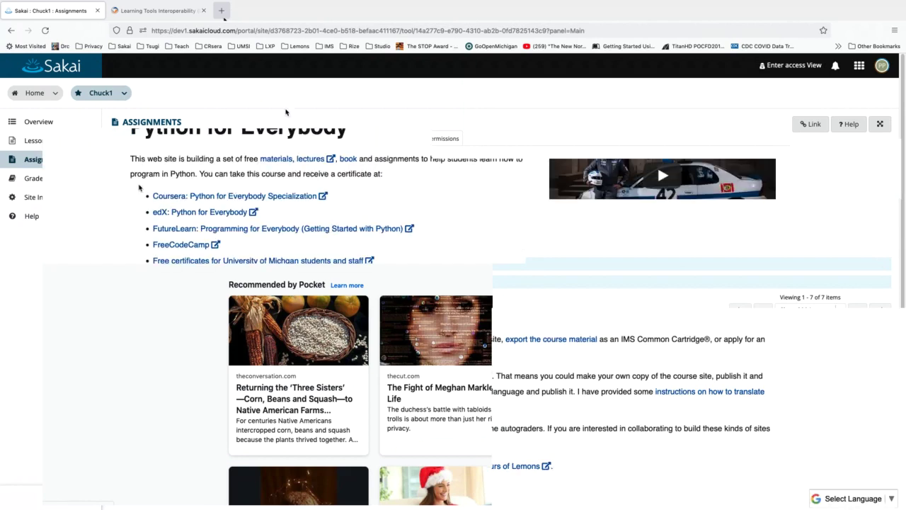
pyautogui.click(235, 32)
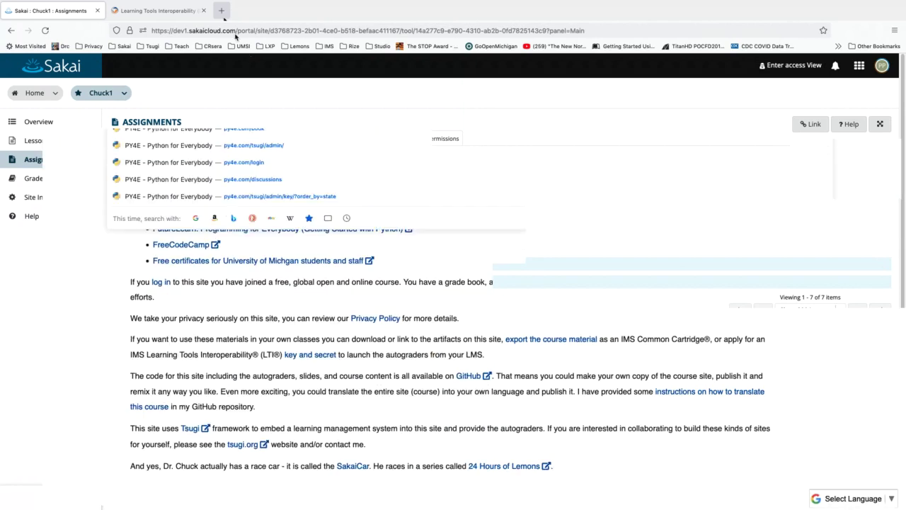
pyautogui.scroll(-5, 473, 349)
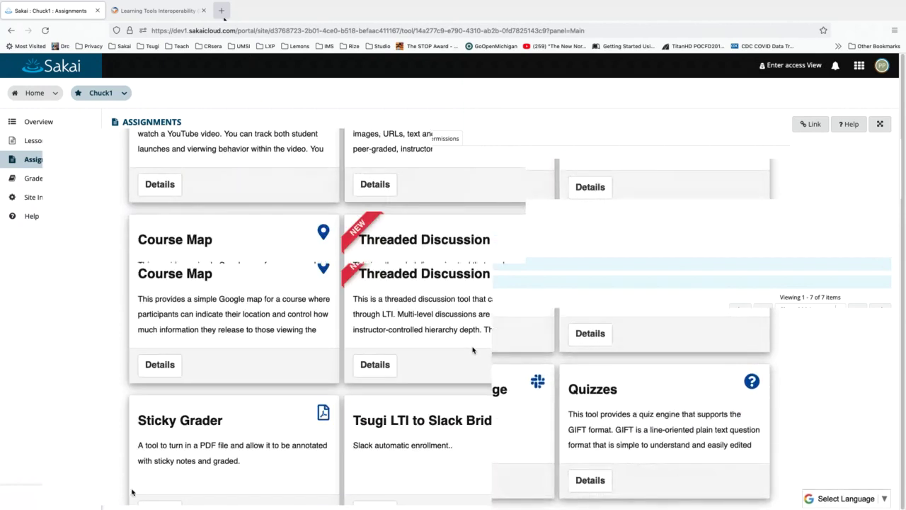
pyautogui.click(159, 480)
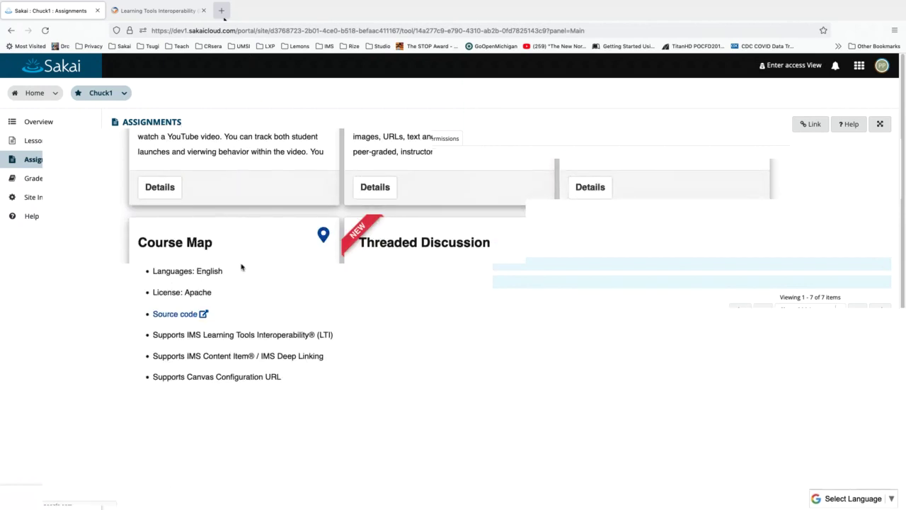
pyautogui.click(284, 183)
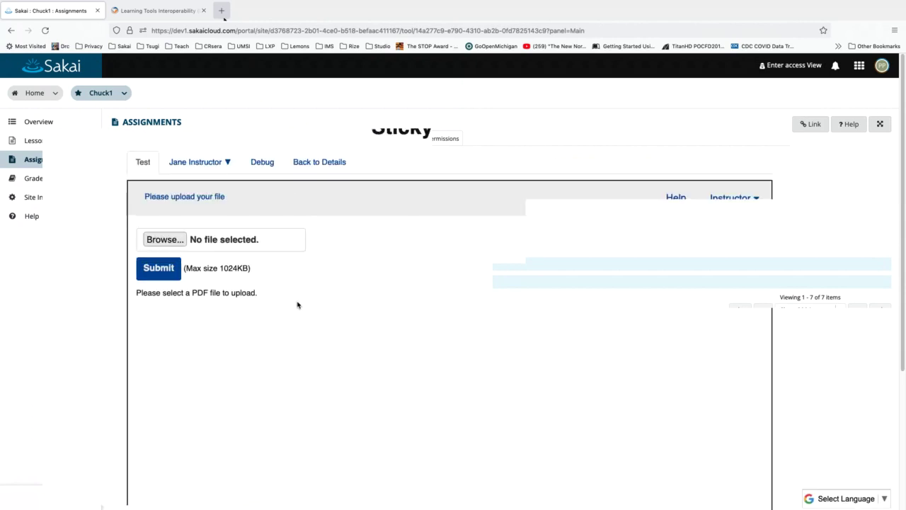
# - Switch the test to the student identity that prefers EN-us and submit the file bandit.pdf
pyautogui.click(216, 168)
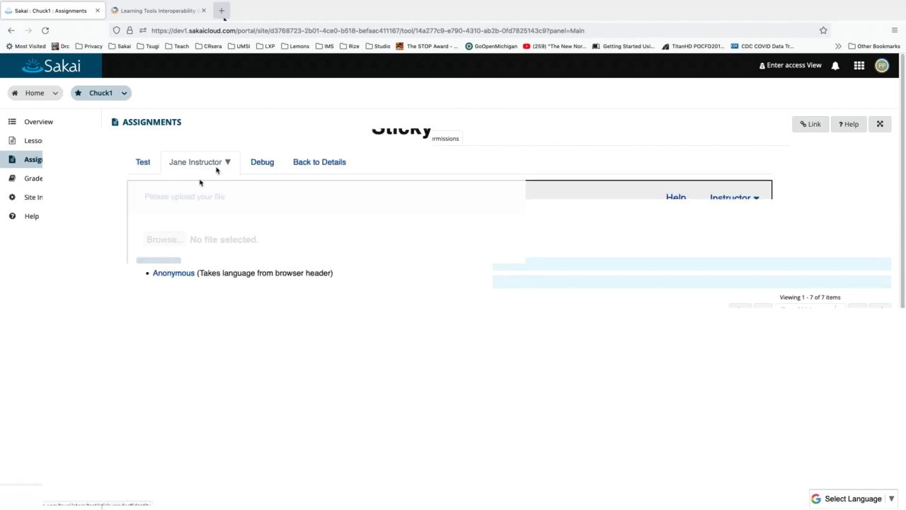
pyautogui.click(179, 245)
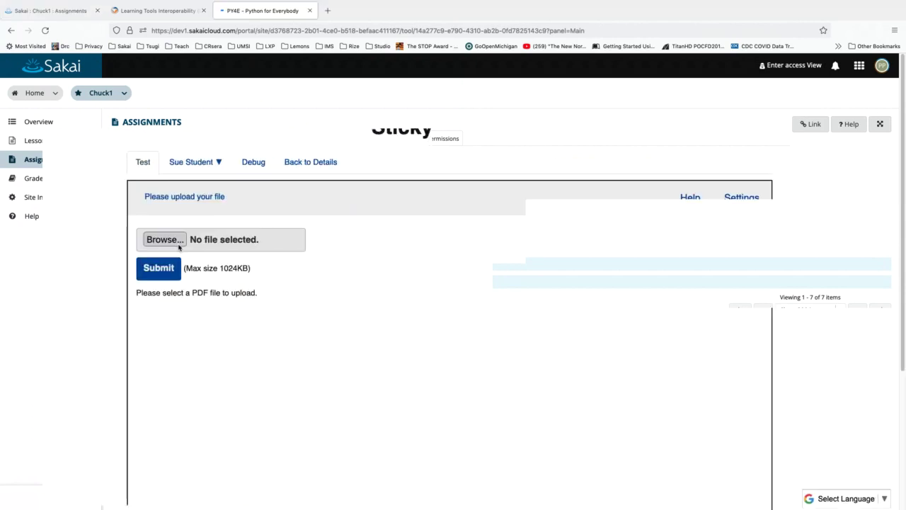
pyautogui.click(179, 245)
pyautogui.doubleClick(346, 178)
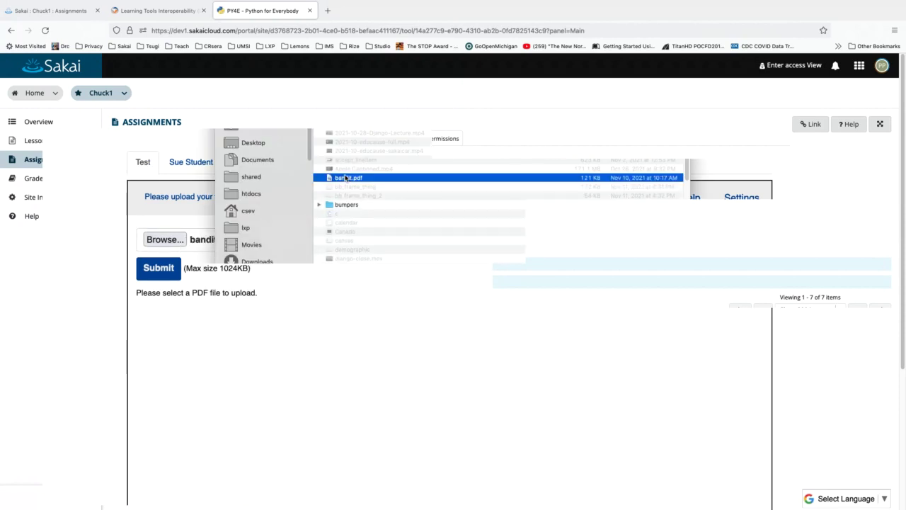
pyautogui.click(160, 274)
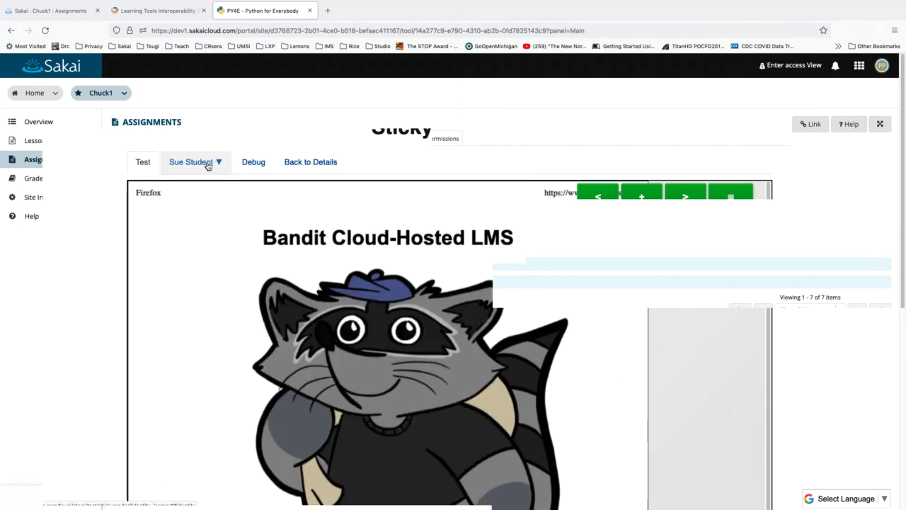
# - Switch the test to the instructor identity and open the student's submitted PDF for viewing and annotation
pyautogui.click(207, 165)
pyautogui.click(182, 223)
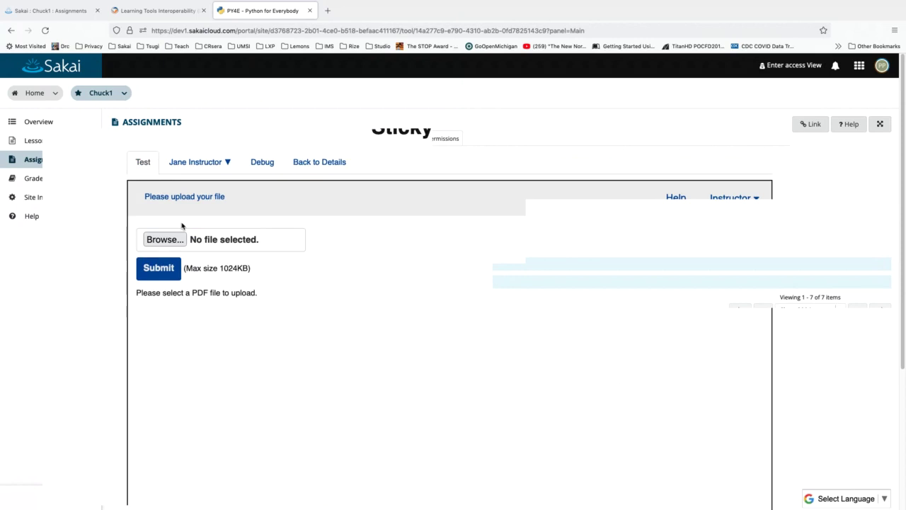
pyautogui.click(752, 203)
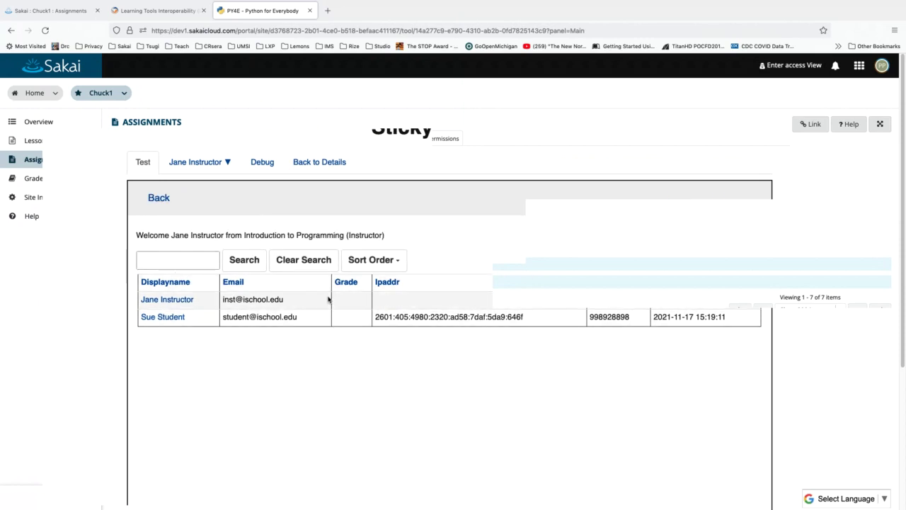
pyautogui.click(170, 319)
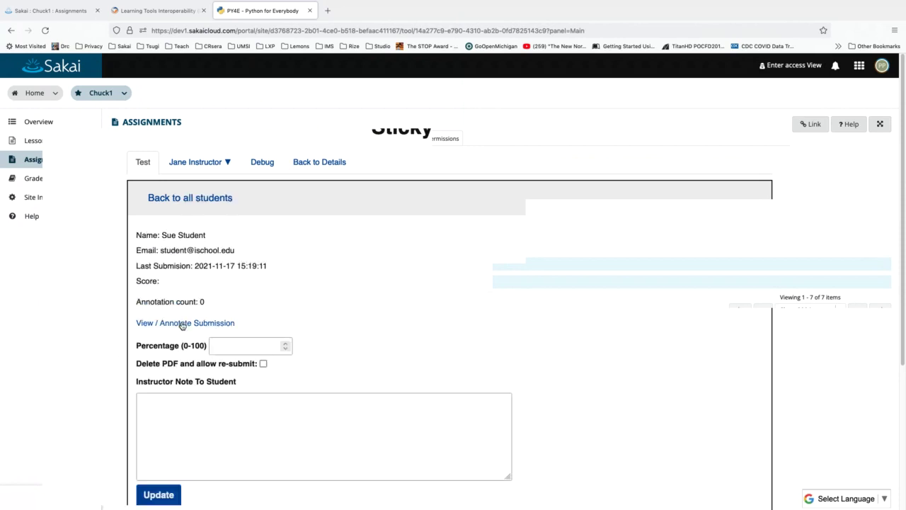
pyautogui.click(182, 323)
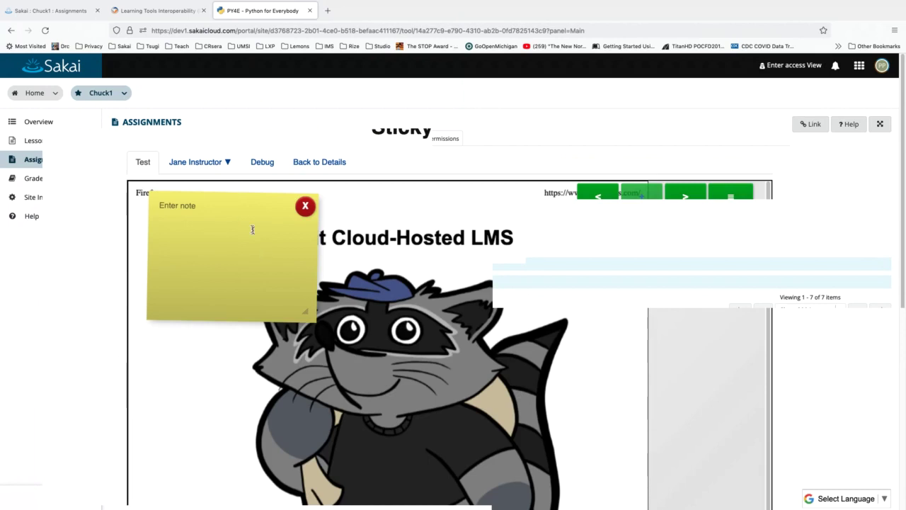
# - Write "Post it notes" on a sticky note on the PDF and move it over the raccoon's face and shoulder
pyautogui.click(246, 213)
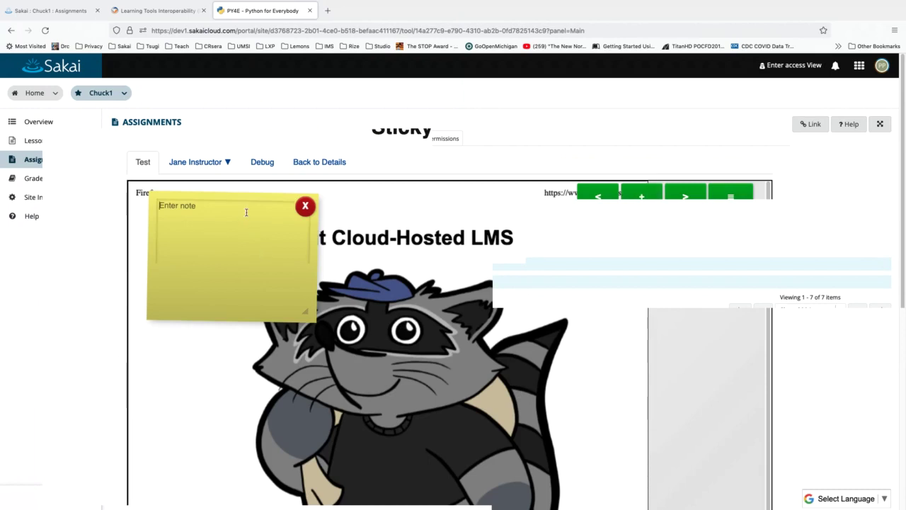
pyautogui.write('Post it not')
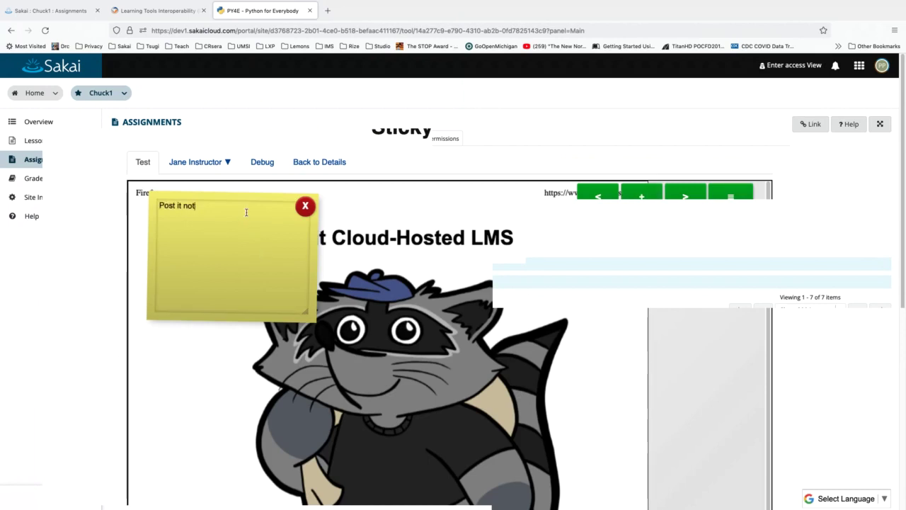
pyautogui.write('es')
pyautogui.click(413, 267)
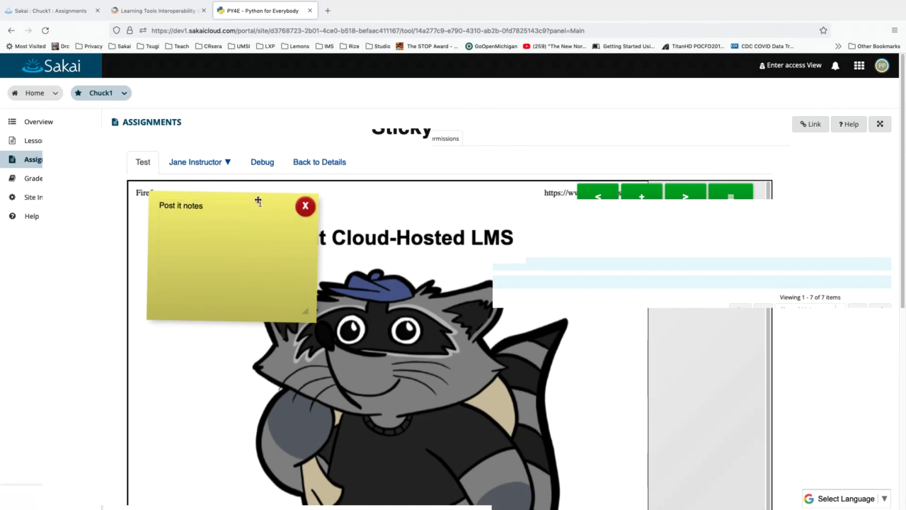
pyautogui.moveTo(259, 201); pyautogui.dragTo(525, 295)
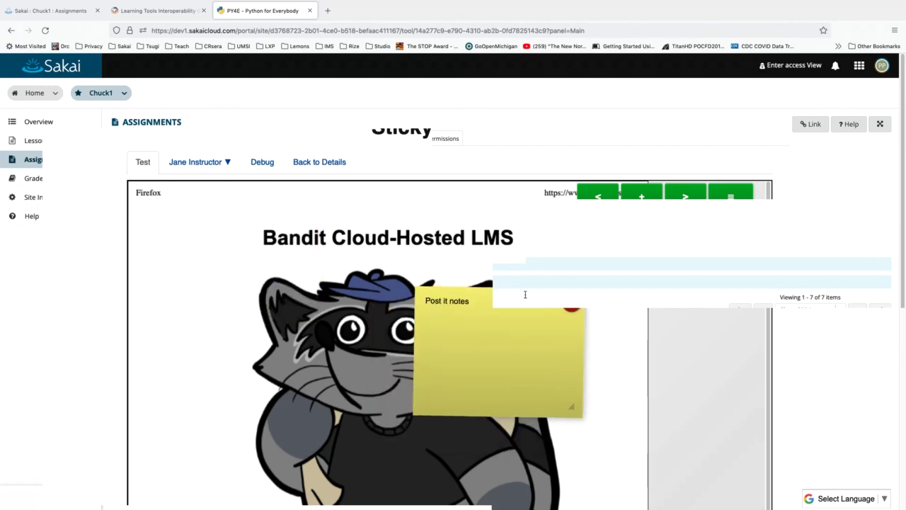
# - Switch back to the EN-us student identity and add the line "Thank you" to the instructor's yellow sticky note
pyautogui.click(213, 162)
pyautogui.click(182, 241)
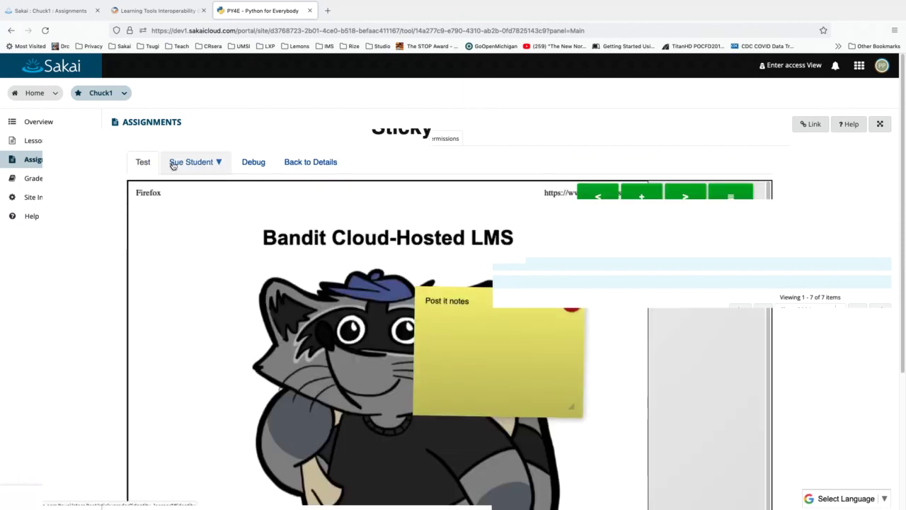
pyautogui.click(194, 163)
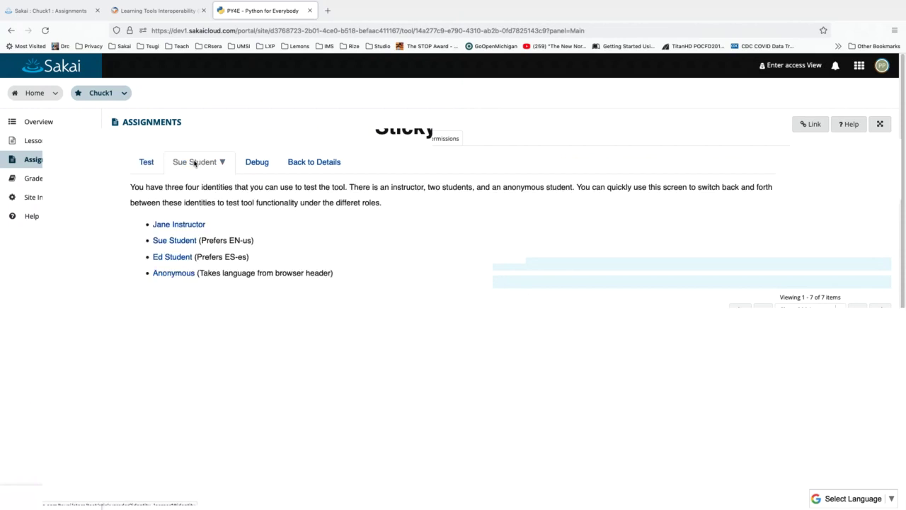
pyautogui.click(175, 241)
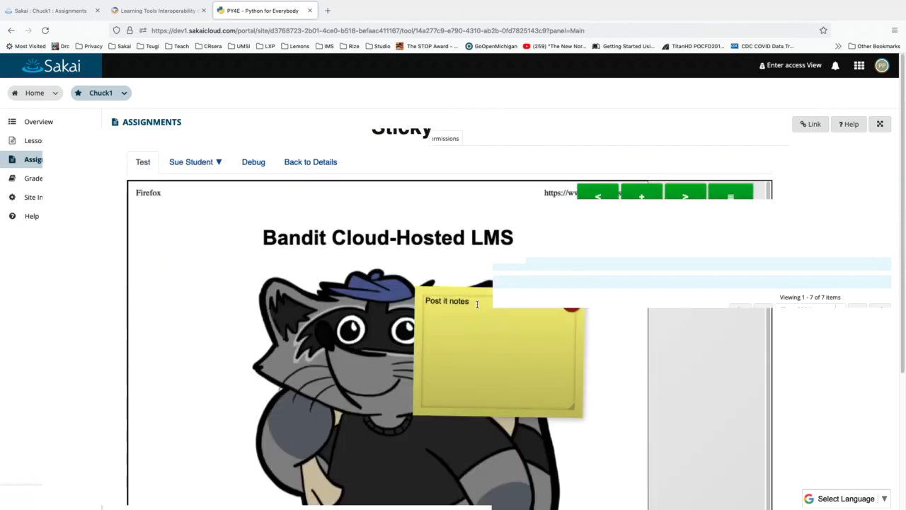
pyautogui.press('Return')
pyautogui.write('Thank you')
# - Add a new sticky note to the student's PDF reading "From" followed by the student's first name
pyautogui.click(642, 193)
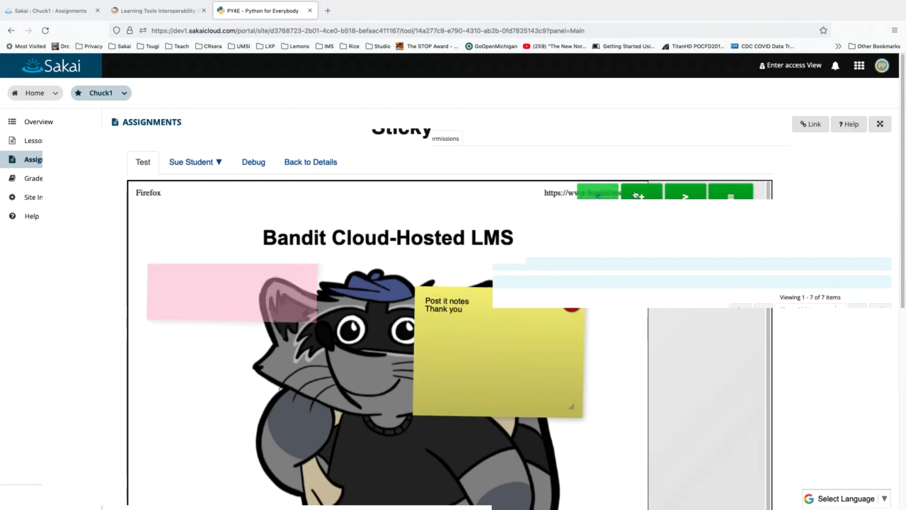
pyautogui.write('F')
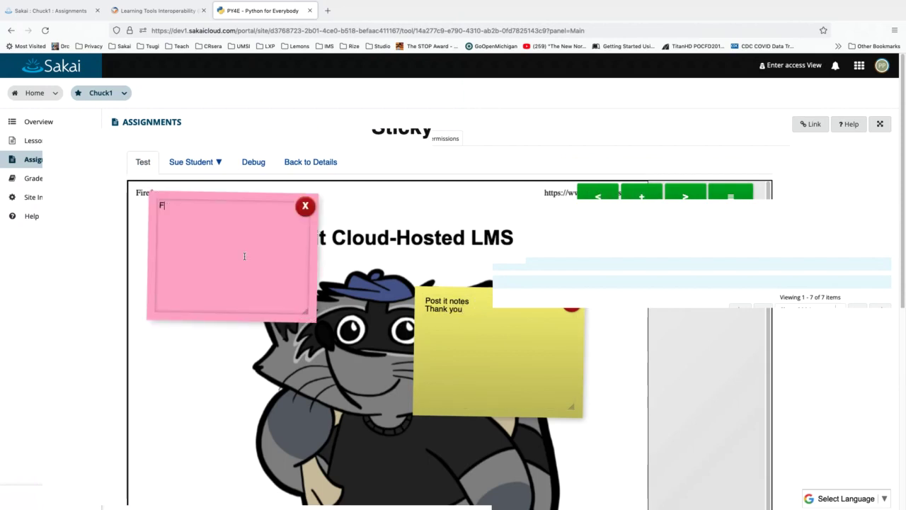
pyautogui.write('rom Sue')
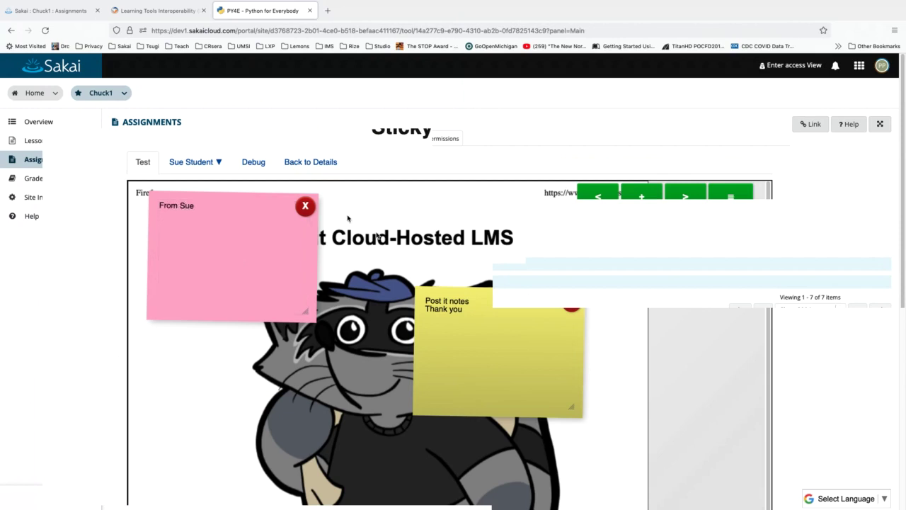
# - Switch the test to the instructor identity and open the student's submission from the student list to view its annotations
pyautogui.click(199, 163)
pyautogui.click(188, 227)
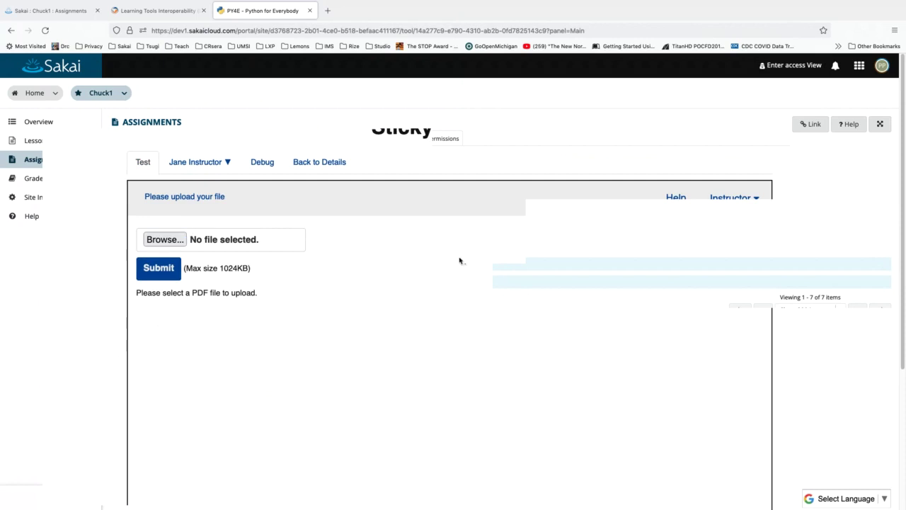
pyautogui.click(730, 192)
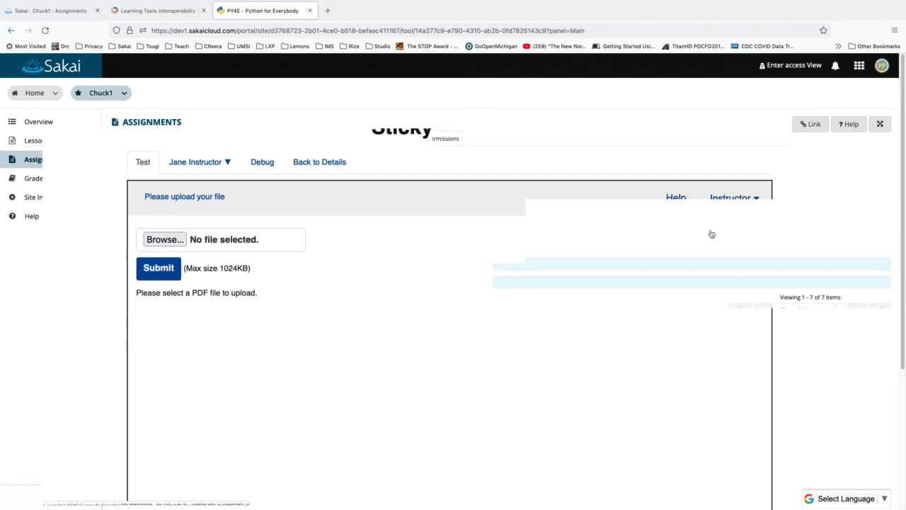
pyautogui.click(711, 233)
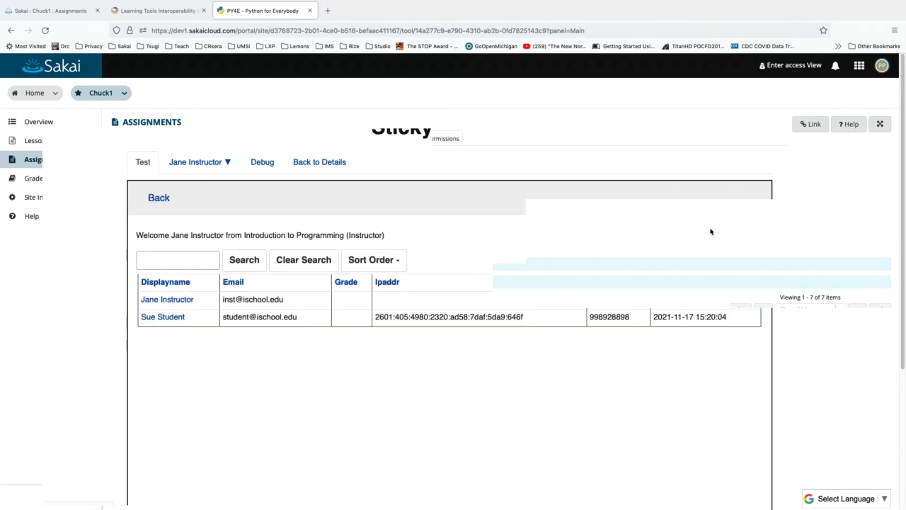
pyautogui.click(165, 317)
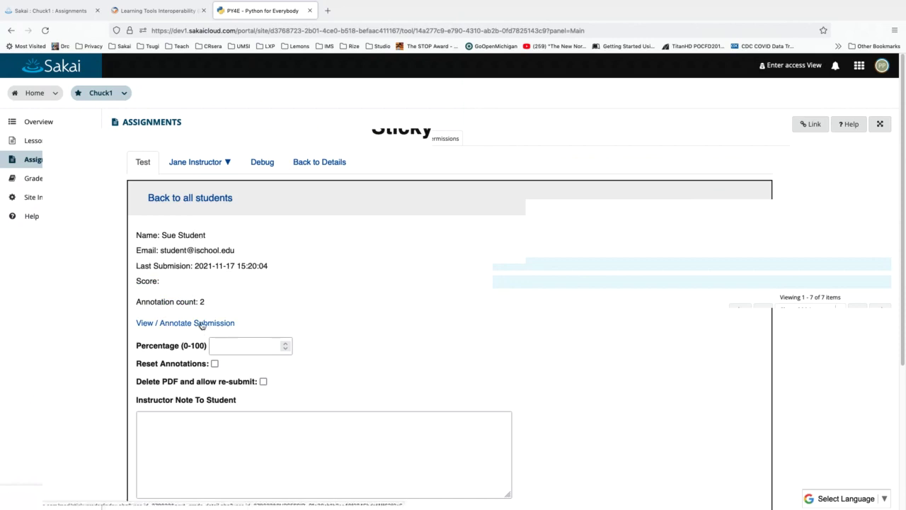
pyautogui.click(201, 323)
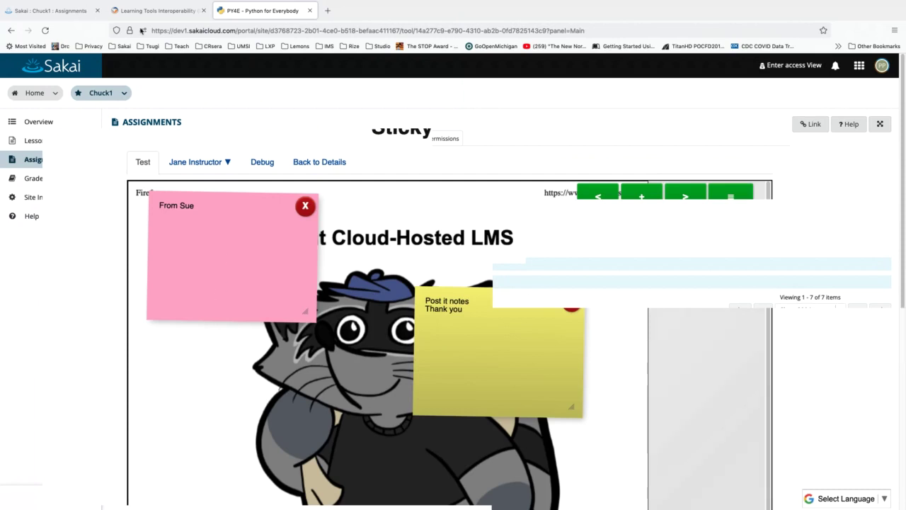
# - Compare the Sticky Grader 2 submission embedded in Sakai's grader with the student list inside the external tool
pyautogui.click(50, 11)
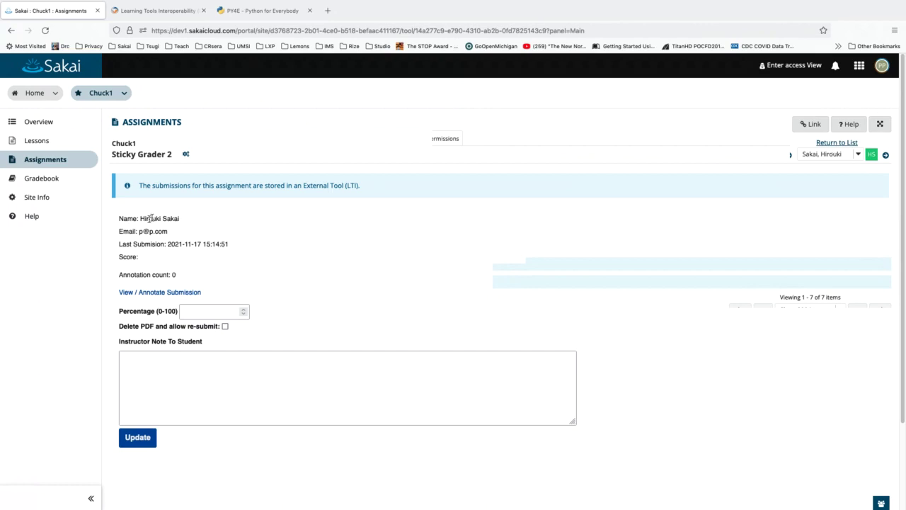
pyautogui.moveTo(141, 220); pyautogui.dragTo(198, 225)
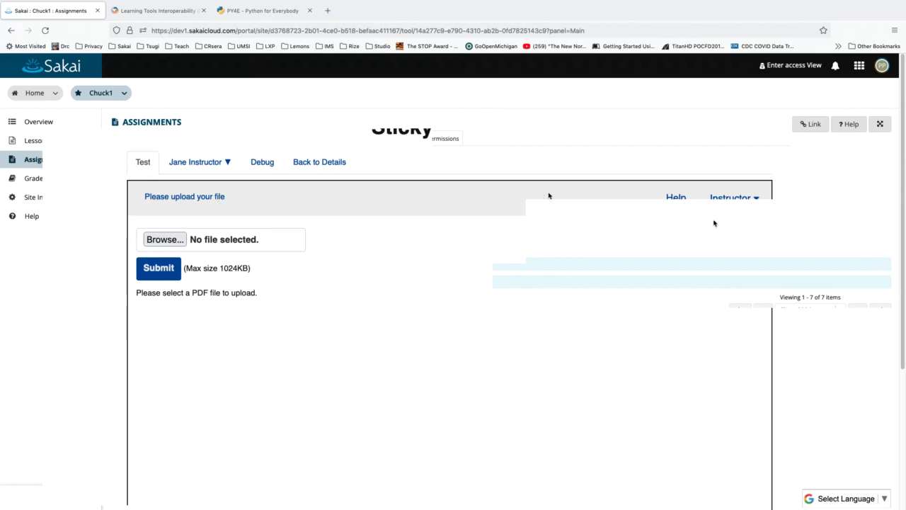
pyautogui.click(755, 208)
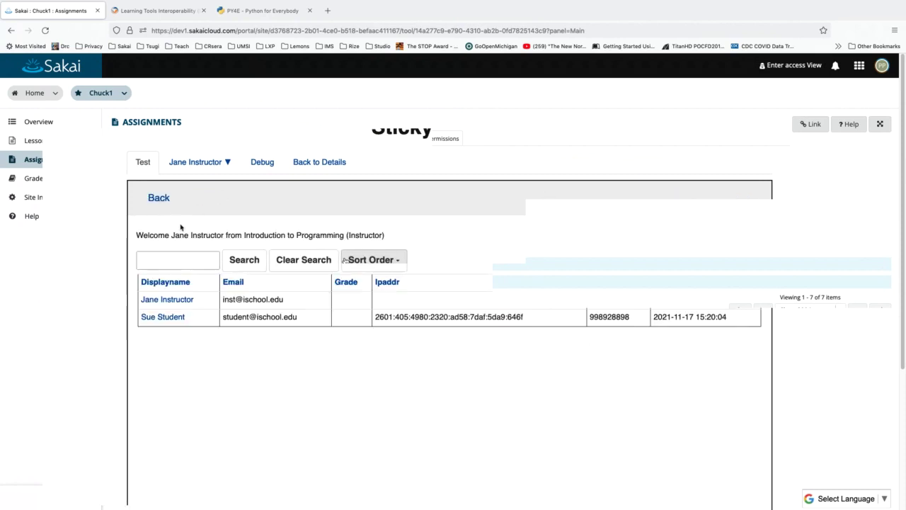
pyautogui.click(163, 205)
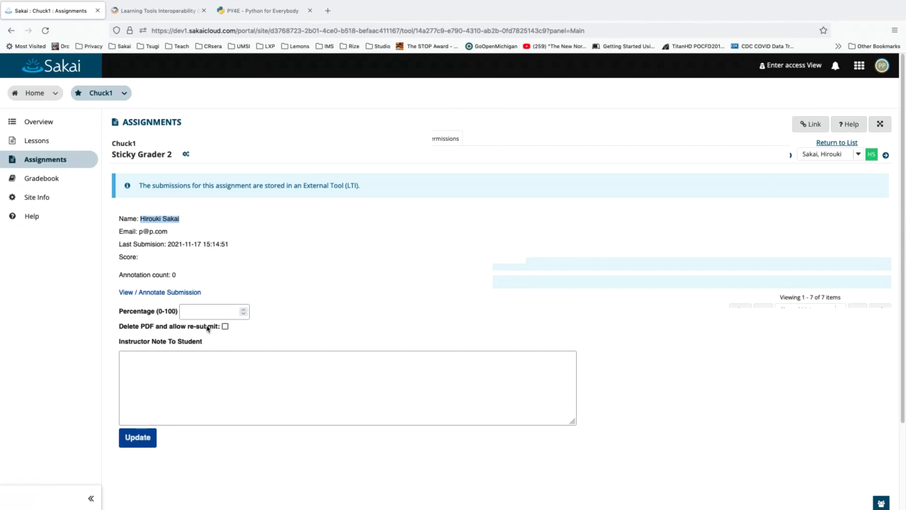
# - Annotate the student's PDF in Sakai's grader with a sticky note reading "This is cool" and submit a grade of 42 percent
pyautogui.click(173, 292)
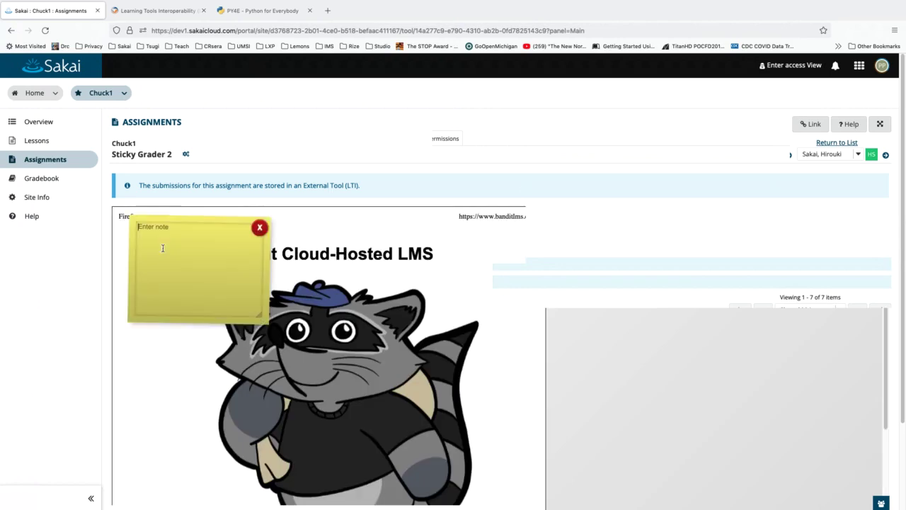
pyautogui.write('This is cool')
pyautogui.click(420, 303)
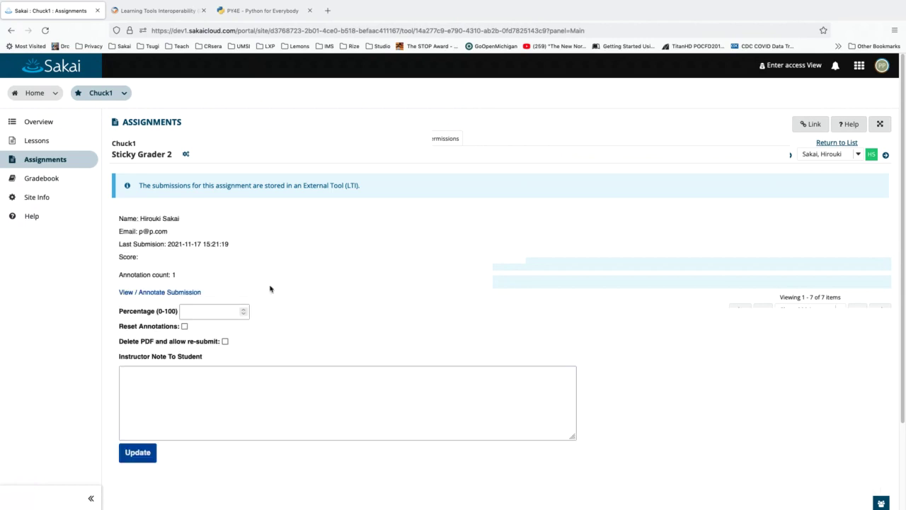
pyautogui.click(204, 309)
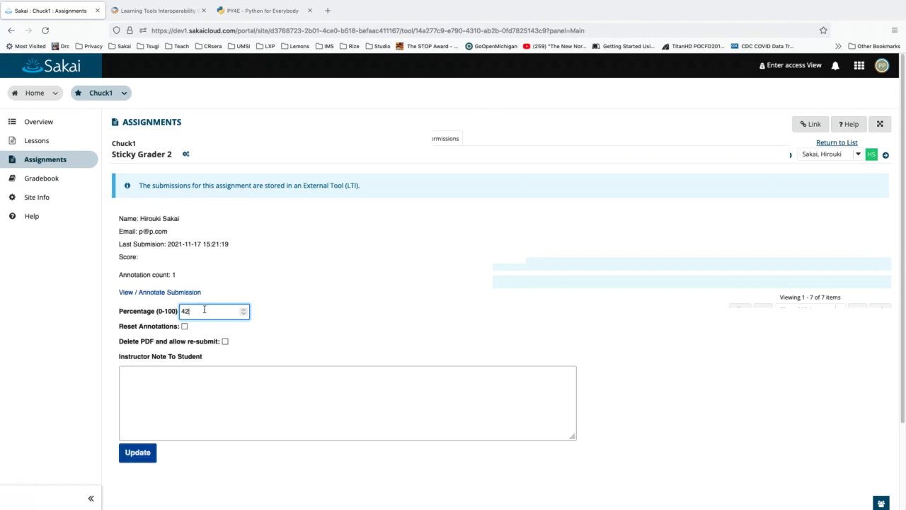
pyautogui.click(148, 455)
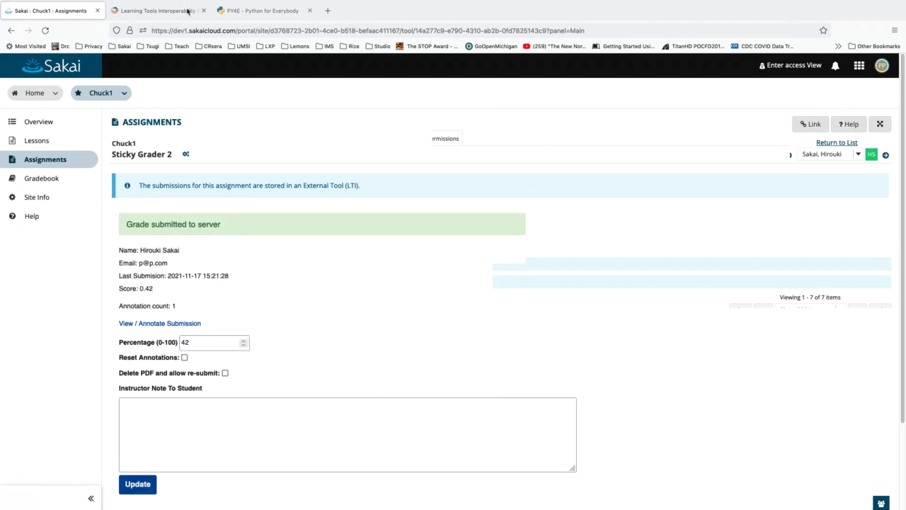
# - Switch to the student's browser window and open Sticky Grader 2 to check its submission status and history
pyautogui.click(224, 5)
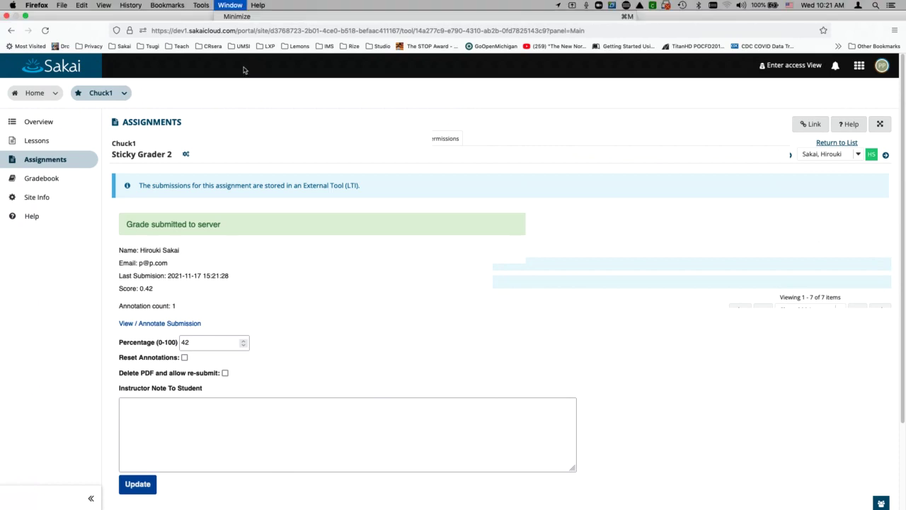
pyautogui.click(237, 16)
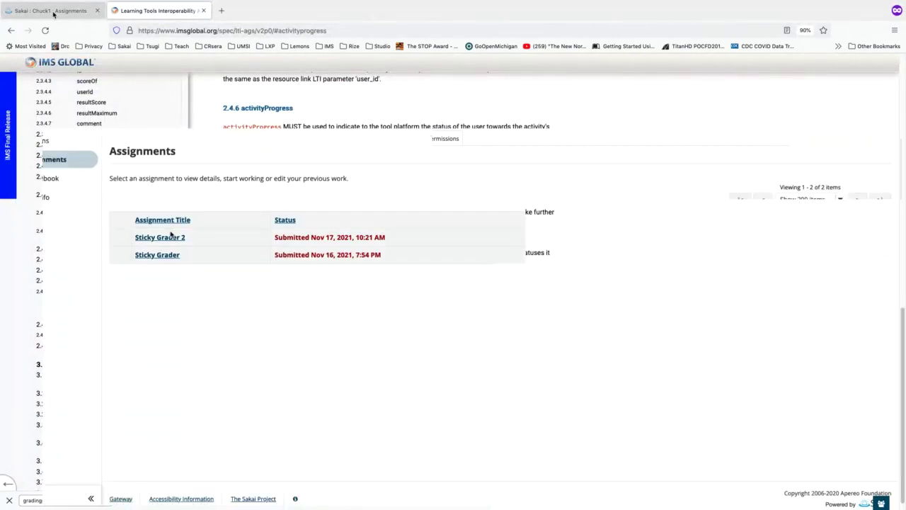
pyautogui.click(171, 239)
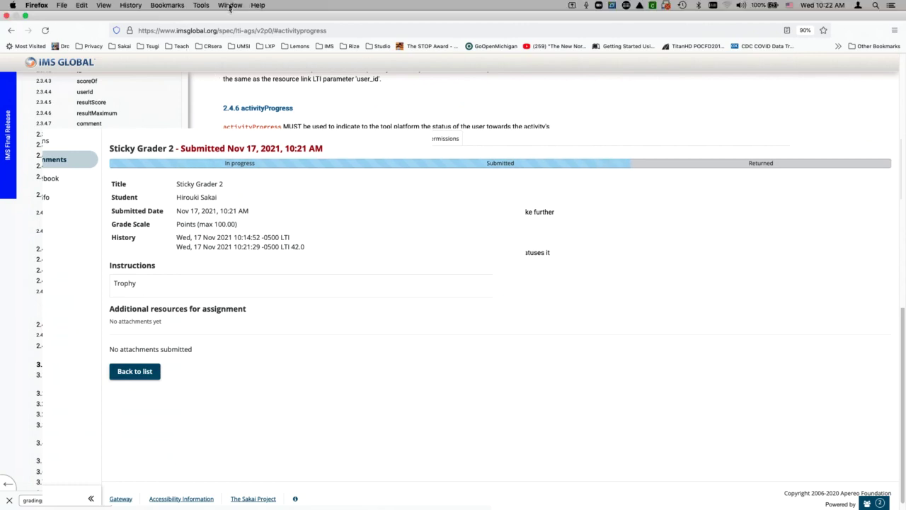
# - Return to the instructor's window, open Sticky Grader 2 for editing and highlight the note about unlimited resubmissions for LTI assignments
pyautogui.click(229, 5)
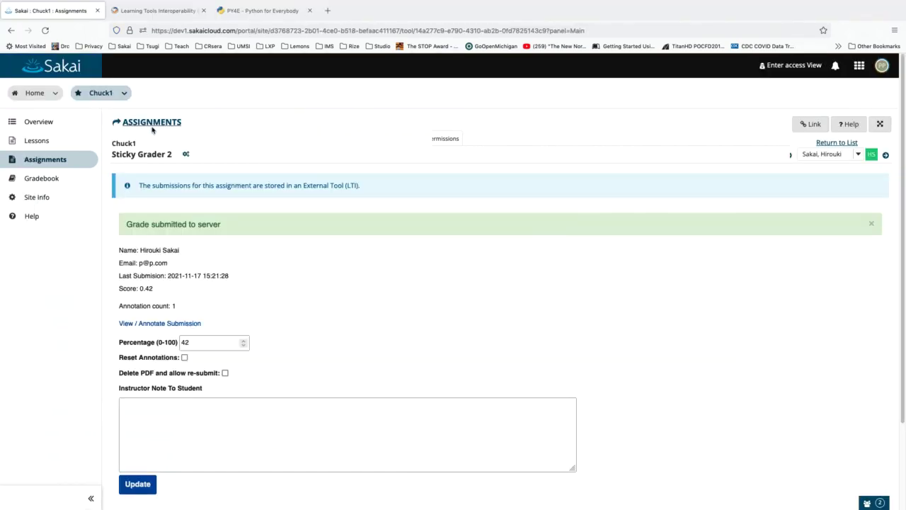
pyautogui.click(152, 123)
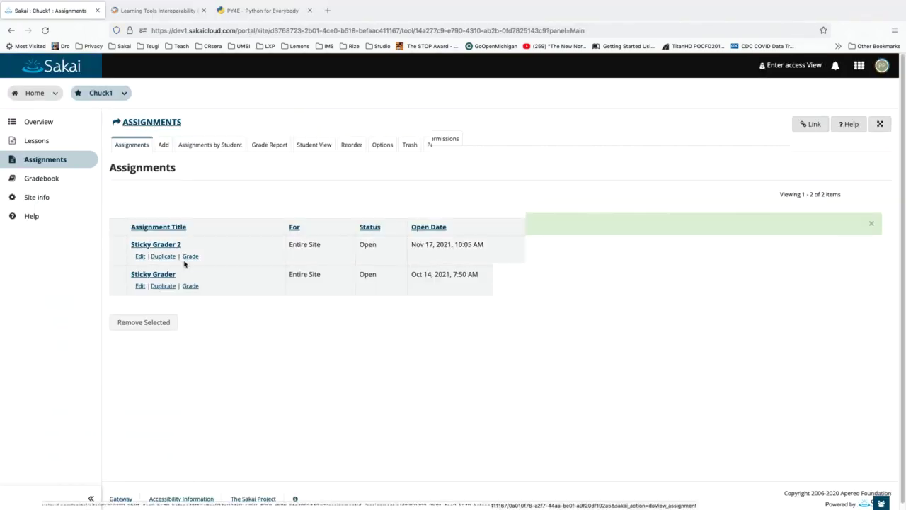
pyautogui.click(140, 257)
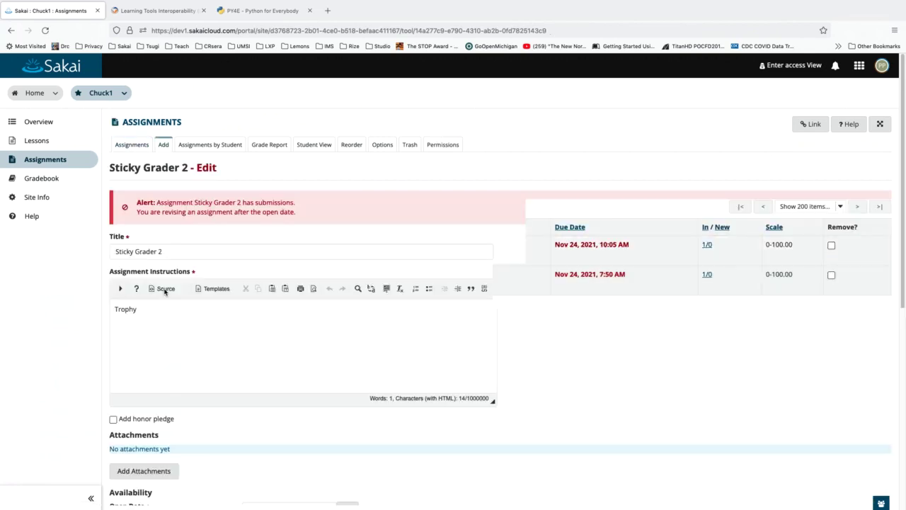
pyautogui.scroll(-15, 219, 347)
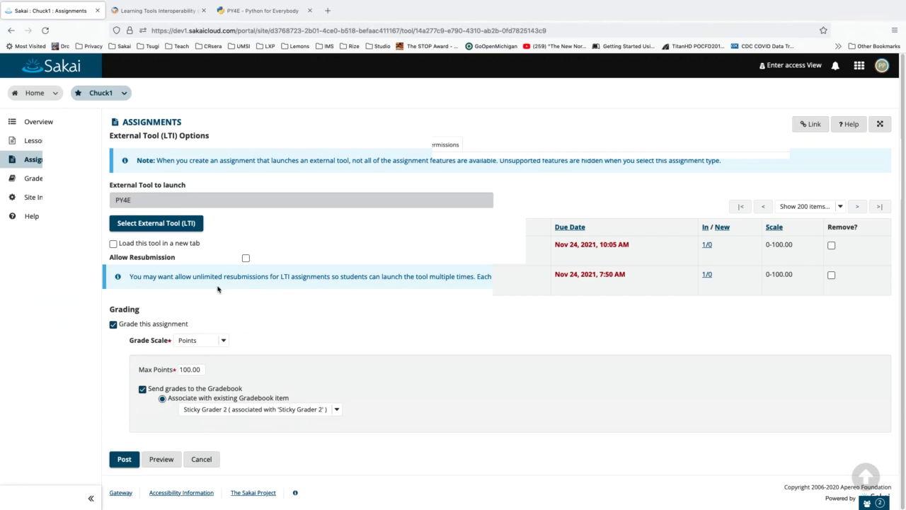
pyautogui.tripleClick(218, 277)
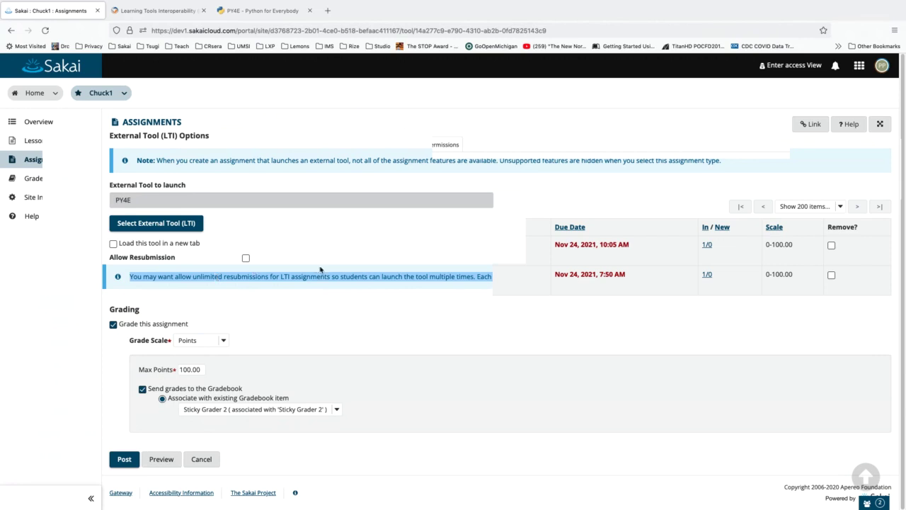
# - Allow resubmission for Sticky Grader 2 with the number of resubmissions set to Unlimited, and post the assignment
pyautogui.click(246, 259)
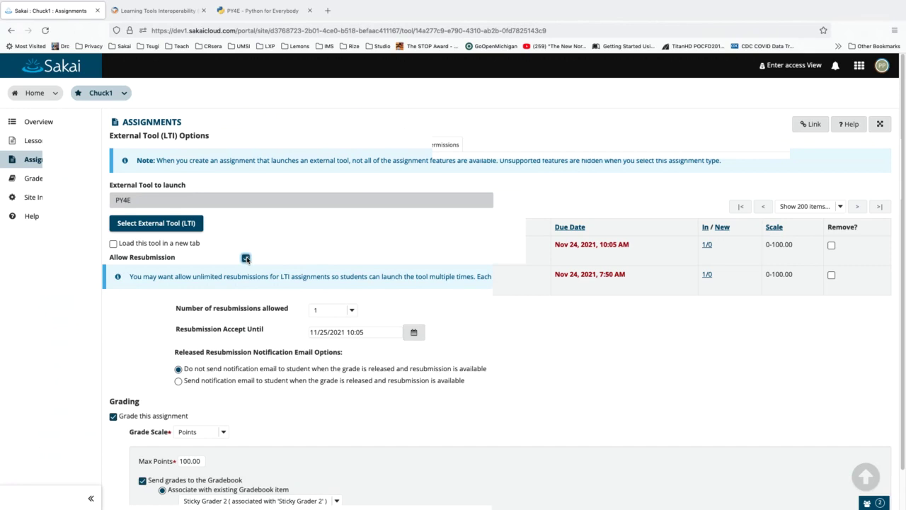
pyautogui.click(352, 312)
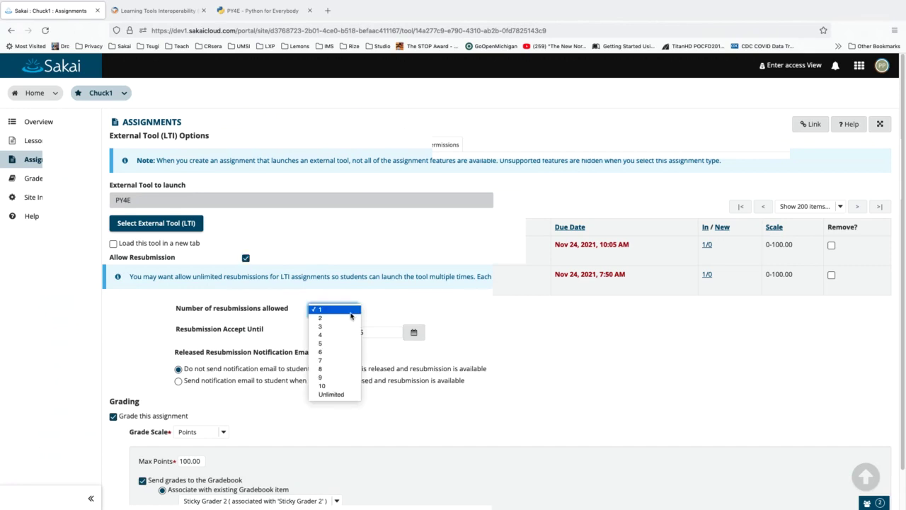
pyautogui.click(341, 395)
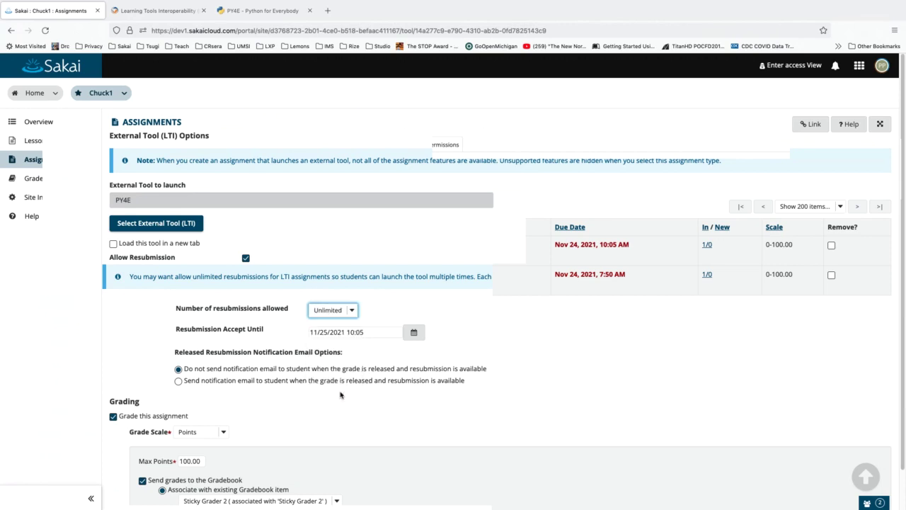
pyautogui.scroll(2, 343, 368)
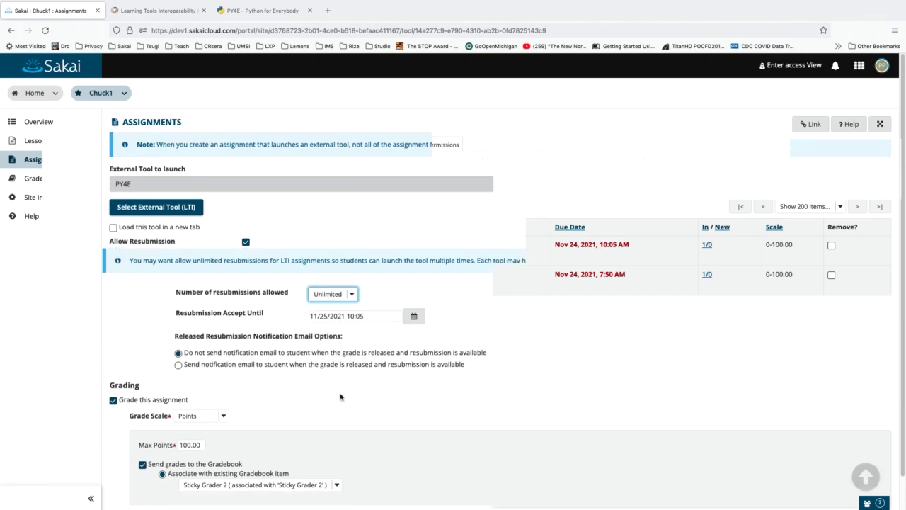
pyautogui.scroll(-3, 345, 325)
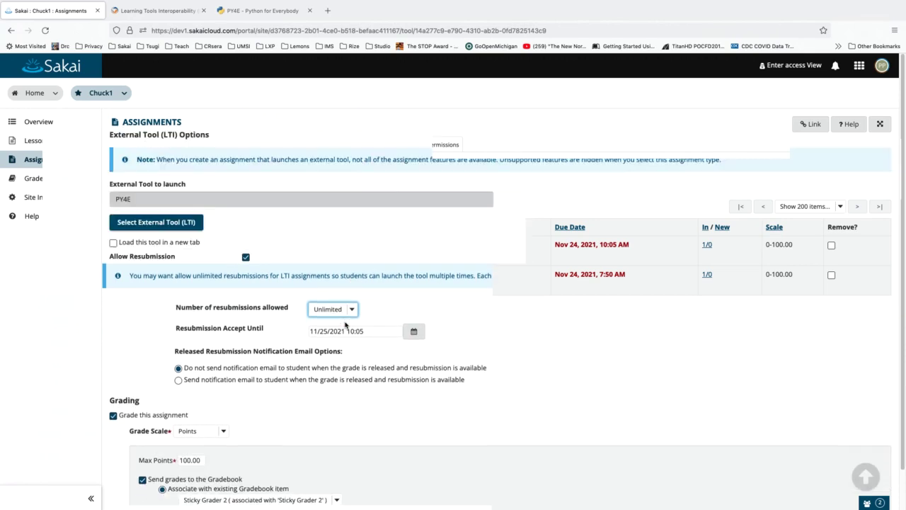
pyautogui.scroll(-2, 342, 386)
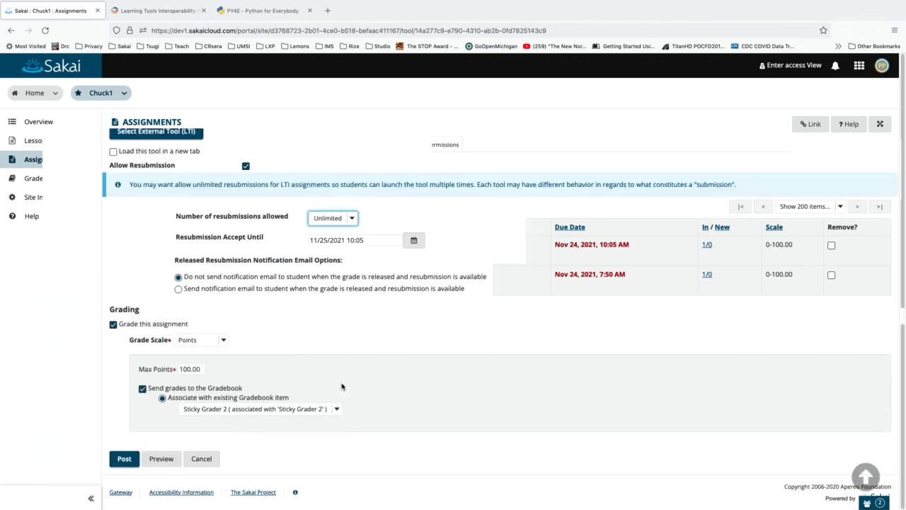
pyautogui.click(124, 459)
pyautogui.click(124, 459)
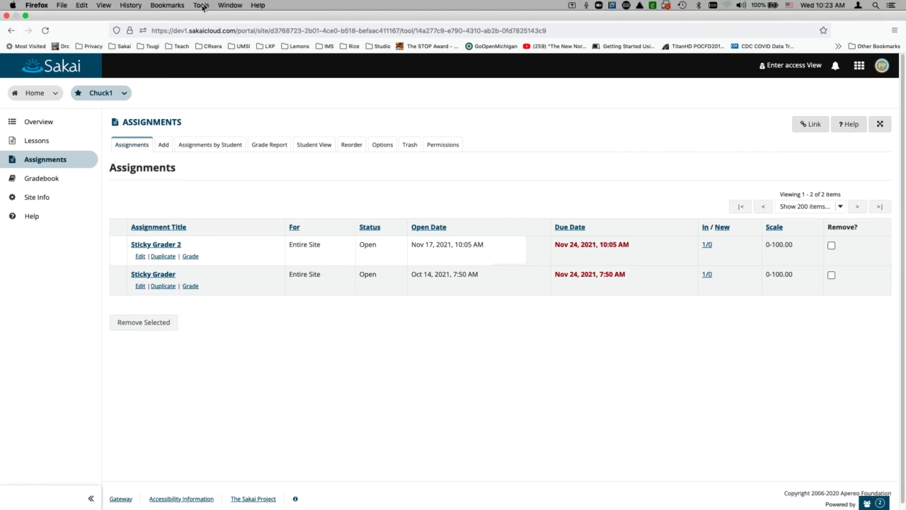
# - Switch to the student's browser window and reopen Sticky Grader 2 from the refreshed assignments list
pyautogui.click(228, 5)
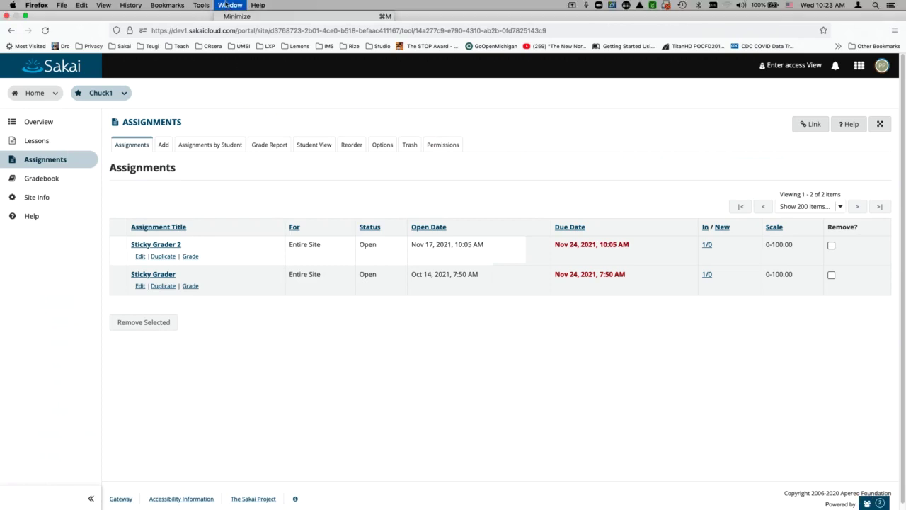
pyautogui.moveTo(202, 6)
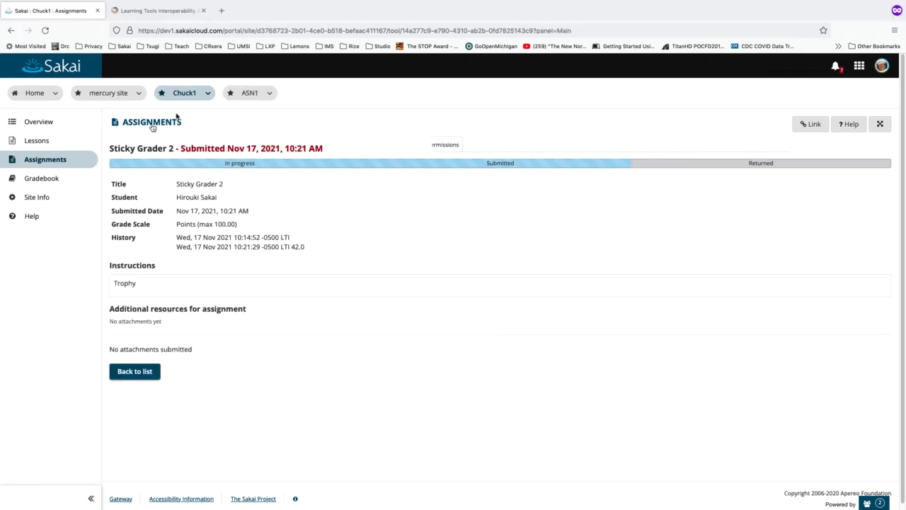
pyautogui.click(155, 123)
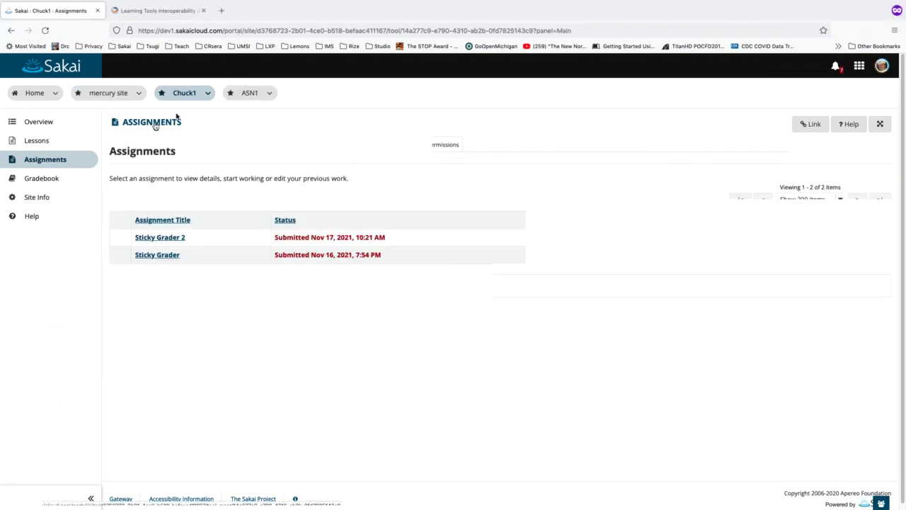
pyautogui.click(175, 242)
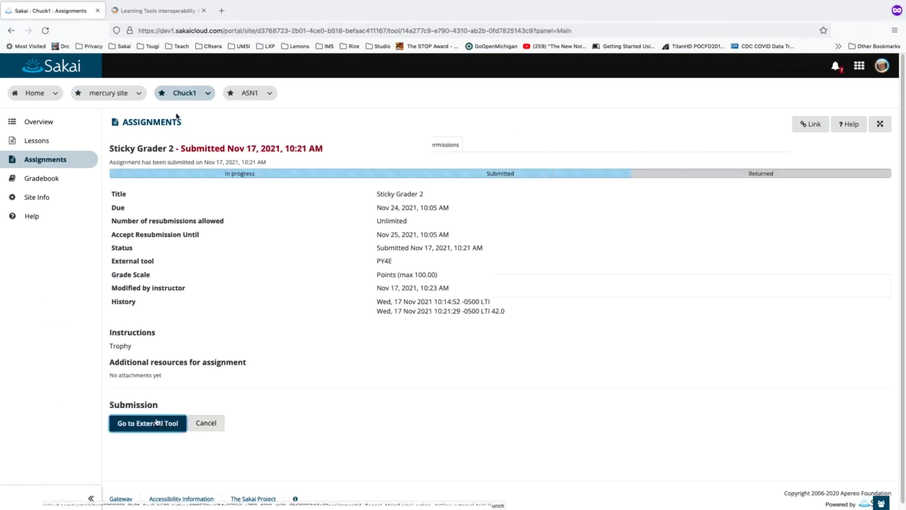
# - Launch the external tool for Sticky Grader 2 to view the annotated PDF as the student, and return to the instructor's window
pyautogui.click(157, 421)
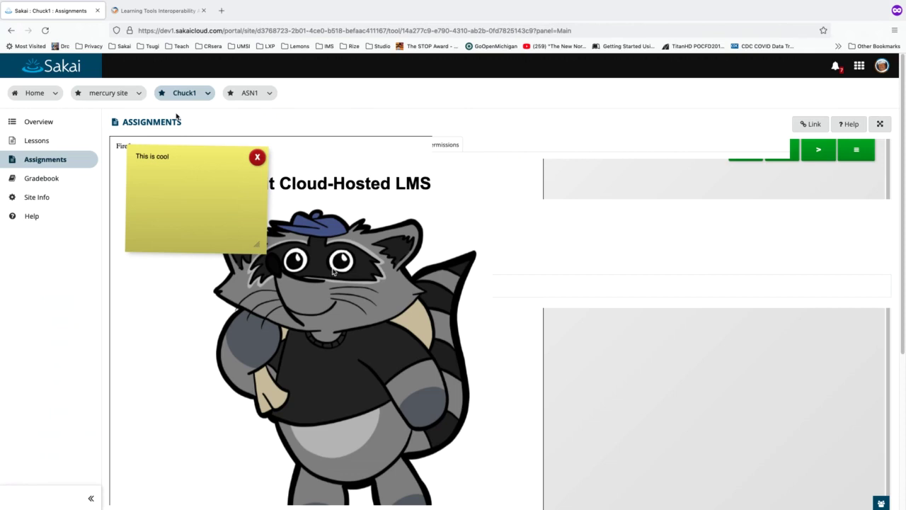
pyautogui.click(202, 5)
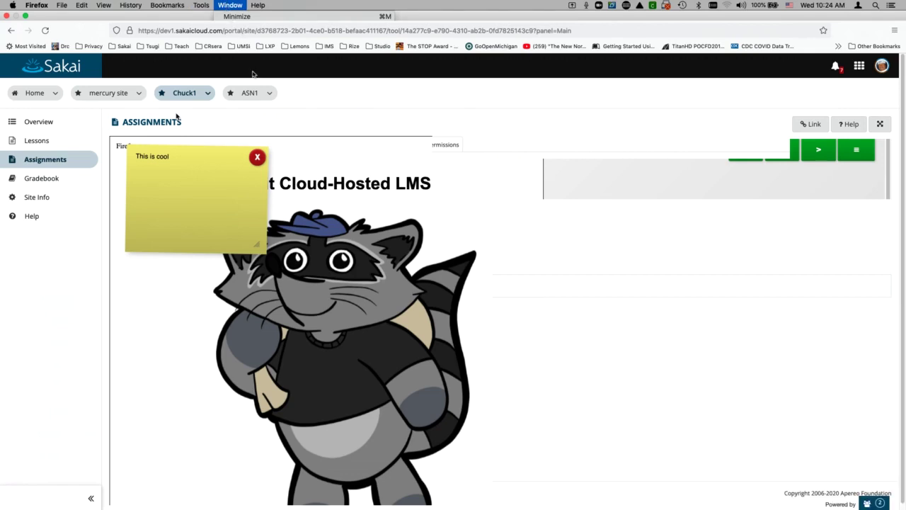
pyautogui.click(177, 121)
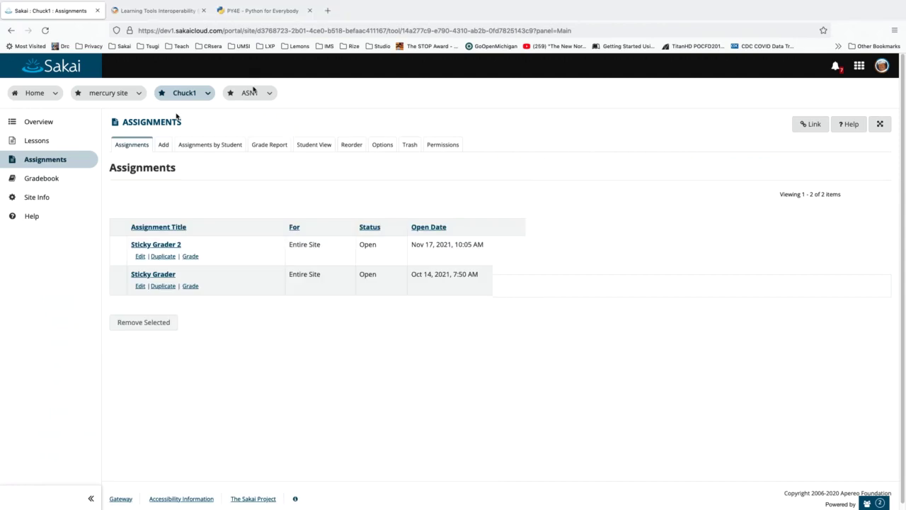
# - Open the Sticky Grader 2 submissions for grading and bring up the graded student's submission in the grader
pyautogui.click(190, 256)
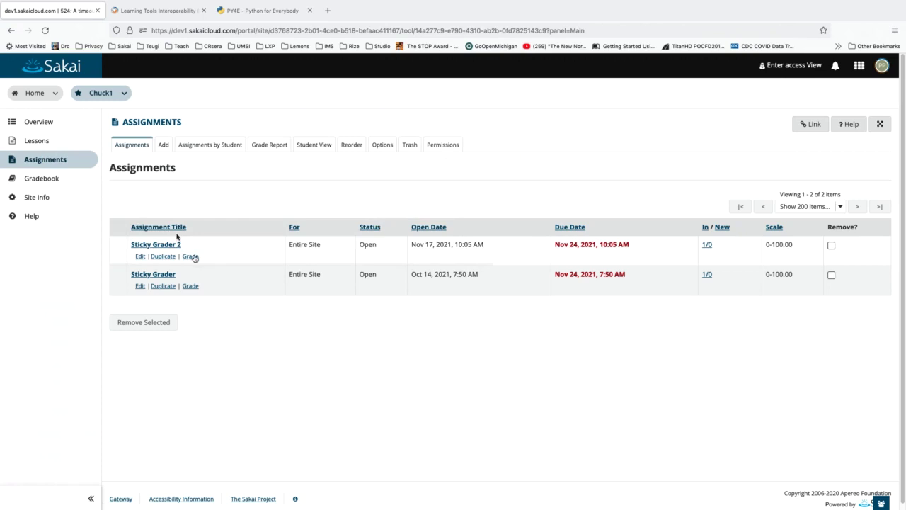
pyautogui.click(192, 256)
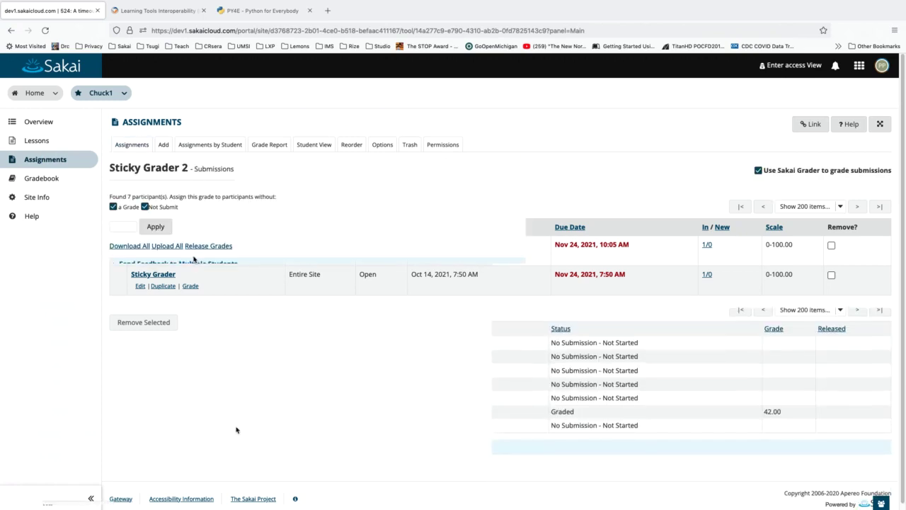
pyautogui.click(186, 412)
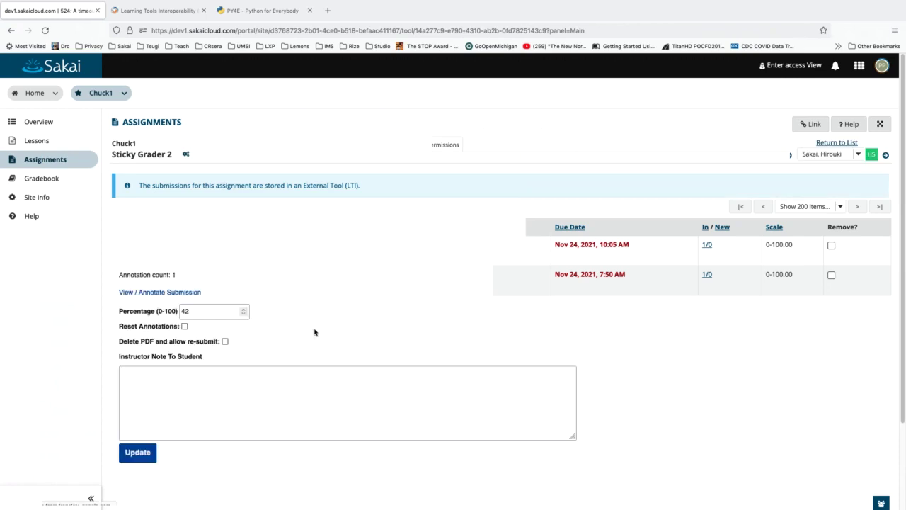
# - Mark the student's PDF for deletion to allow re-submission, set the percentage to 0, and update the grade
pyautogui.click(225, 342)
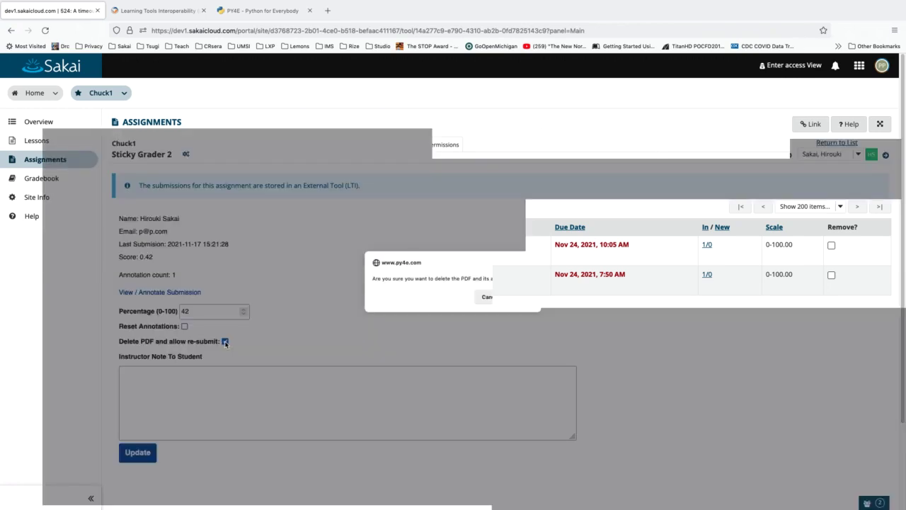
pyautogui.click(521, 297)
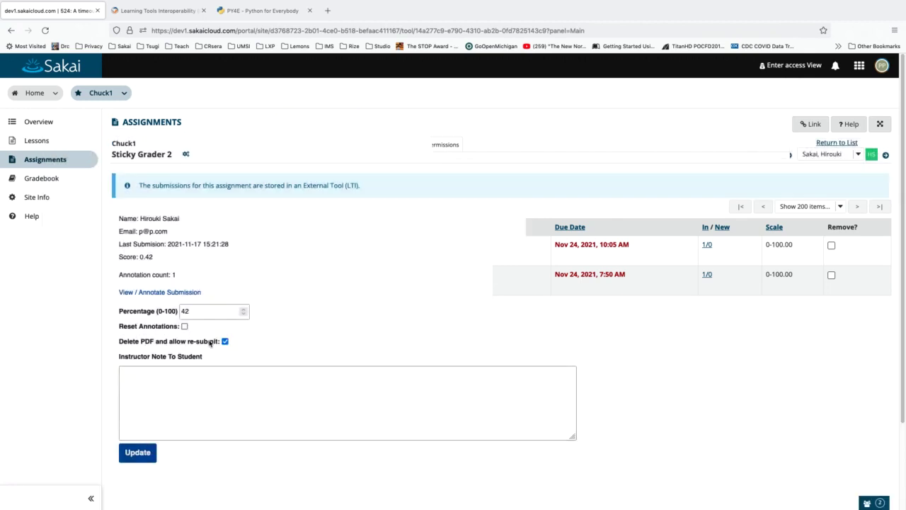
pyautogui.moveTo(196, 315); pyautogui.dragTo(177, 314)
pyautogui.write('0')
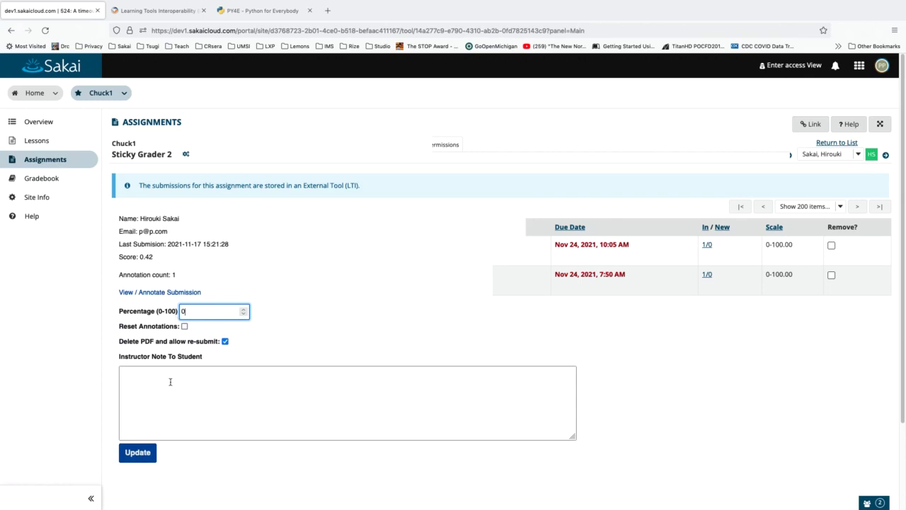
pyautogui.click(140, 454)
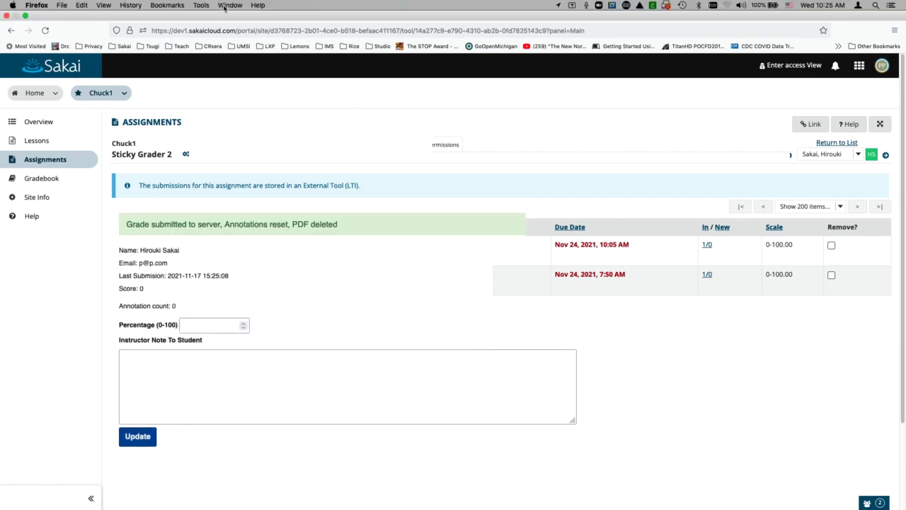
# - Switch to the student's browser window to view the PDF upload page, and close the Mail window beside it
pyautogui.click(228, 5)
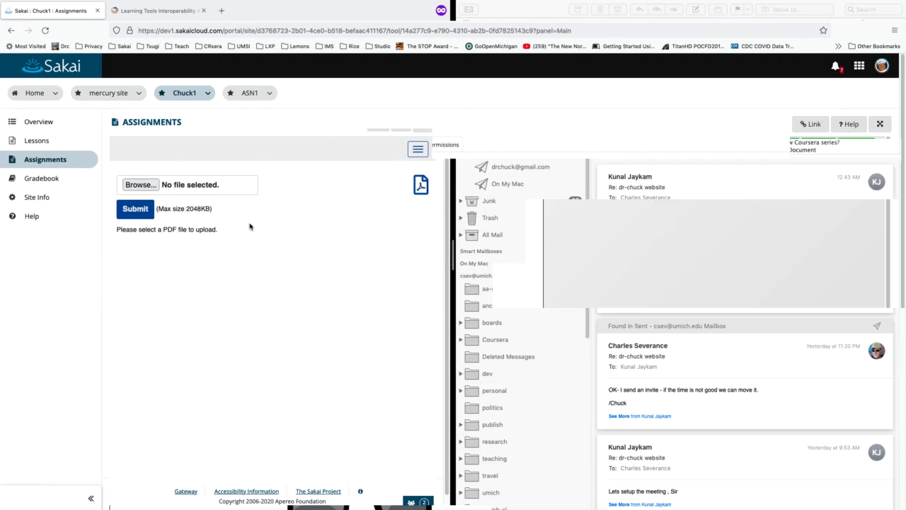
pyautogui.click(515, 12)
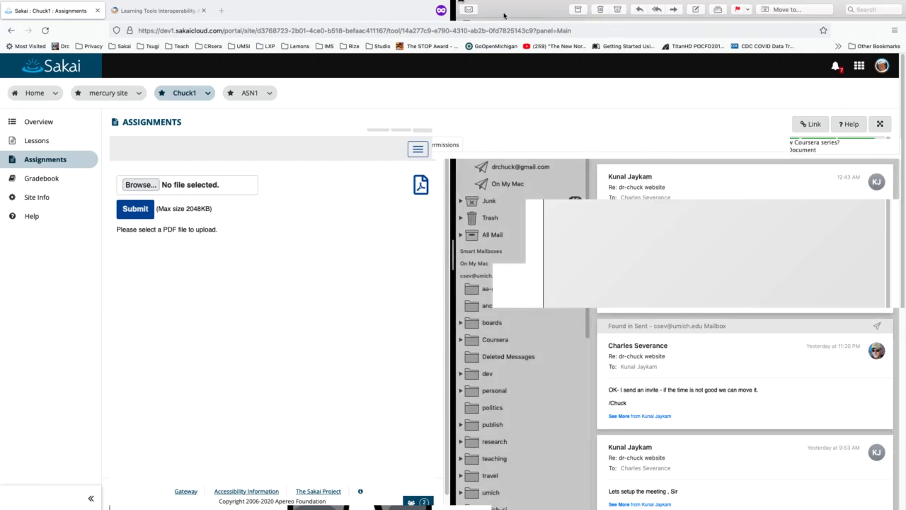
pyautogui.moveTo(415, 4)
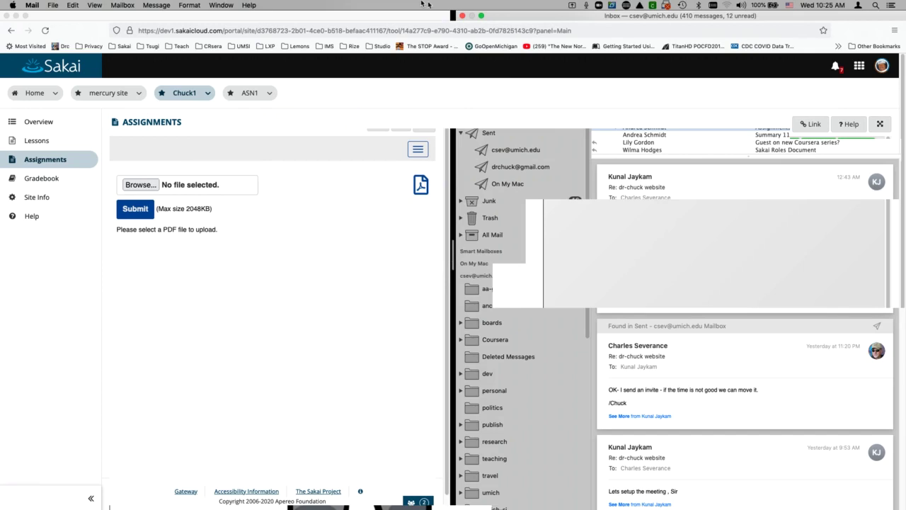
pyautogui.click(461, 15)
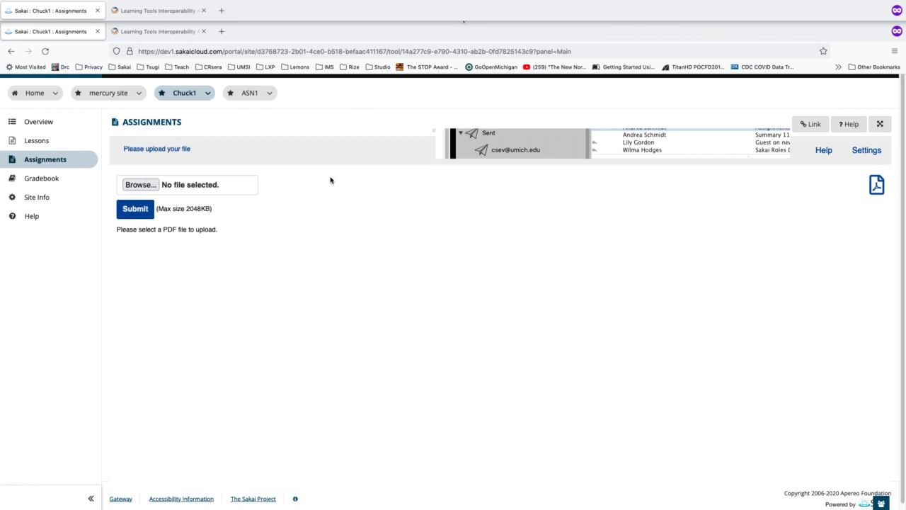
# - Return to the instructor's window and check the grades and statuses in the Sticky Grader 2 submissions list
pyautogui.moveTo(230, 4)
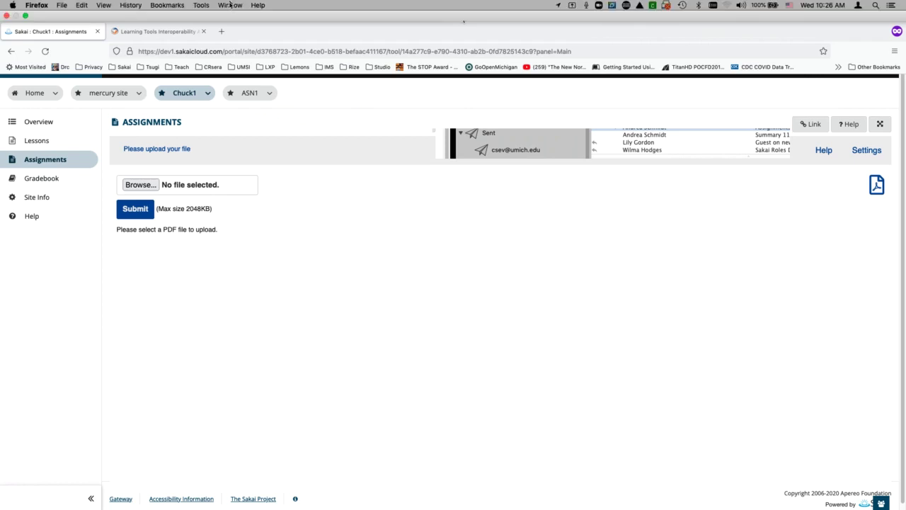
pyautogui.click(231, 6)
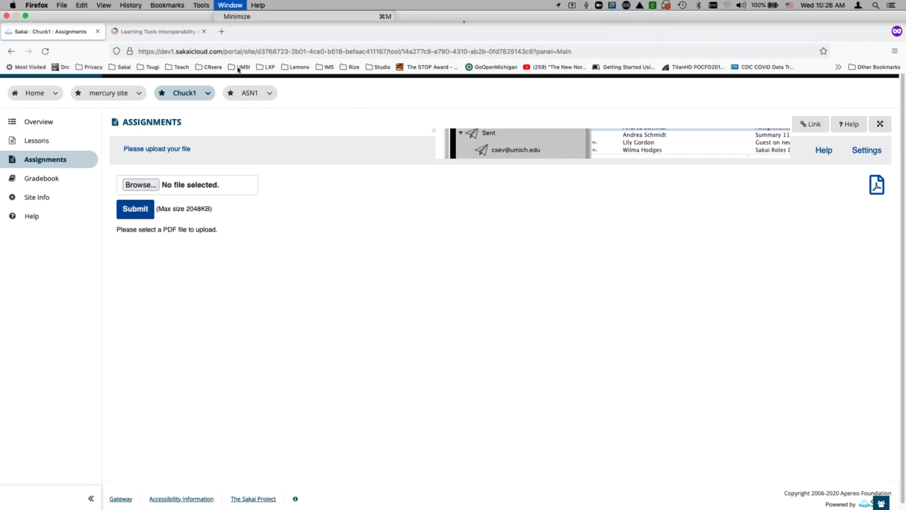
pyautogui.click(230, 196)
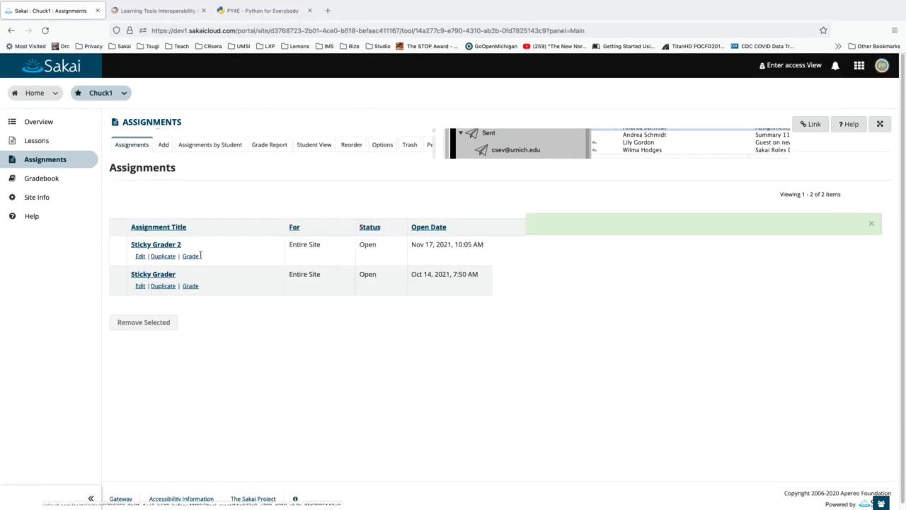
pyautogui.click(192, 256)
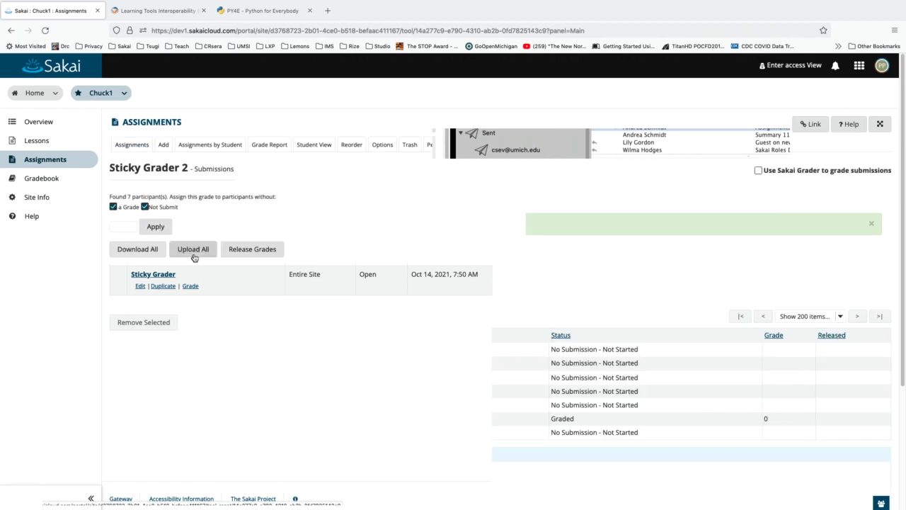
# - Open Sticky Grader 2 for editing from the assignments list and highlight the Allow Resubmission label in the LTI options
pyautogui.click(137, 145)
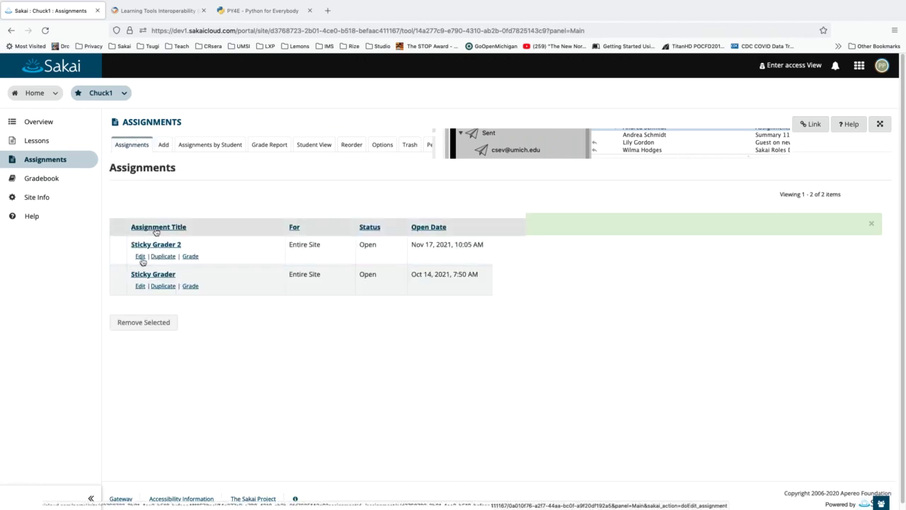
pyautogui.click(140, 257)
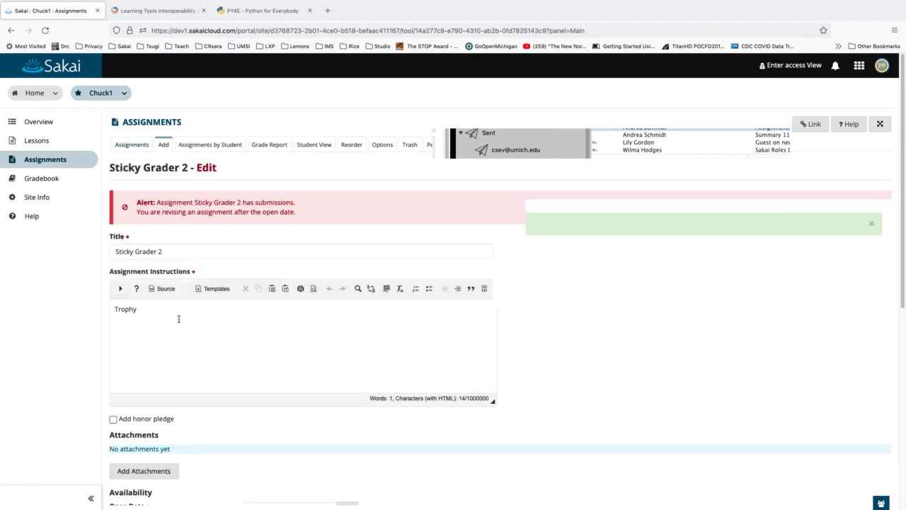
pyautogui.scroll(-10, 178, 319)
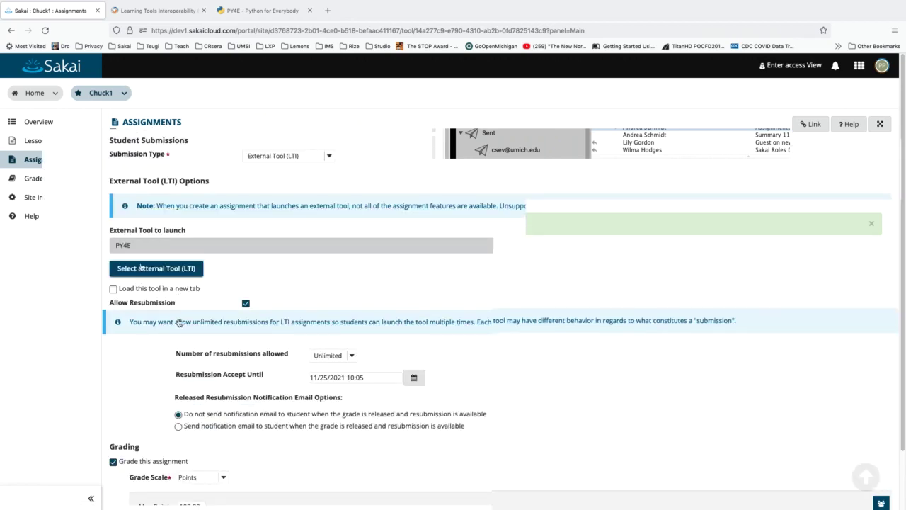
pyautogui.scroll(-2, 166, 260)
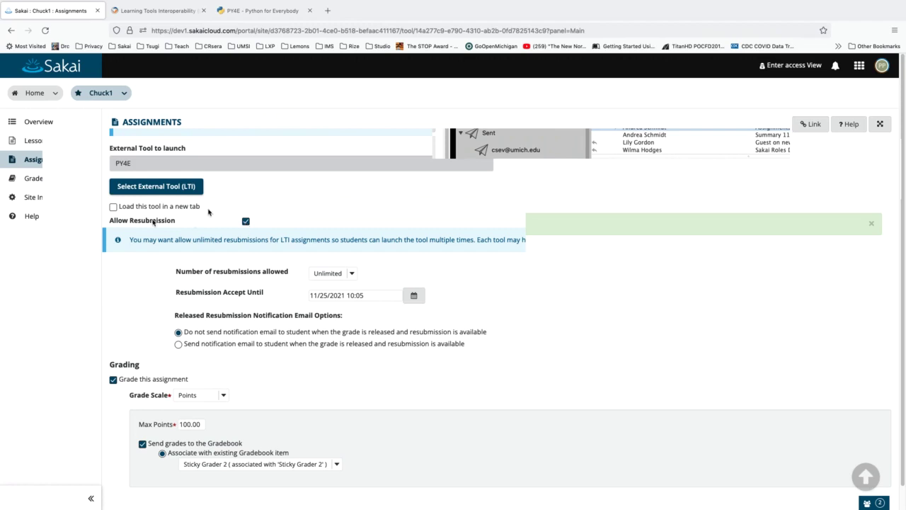
pyautogui.moveTo(182, 224); pyautogui.dragTo(110, 225)
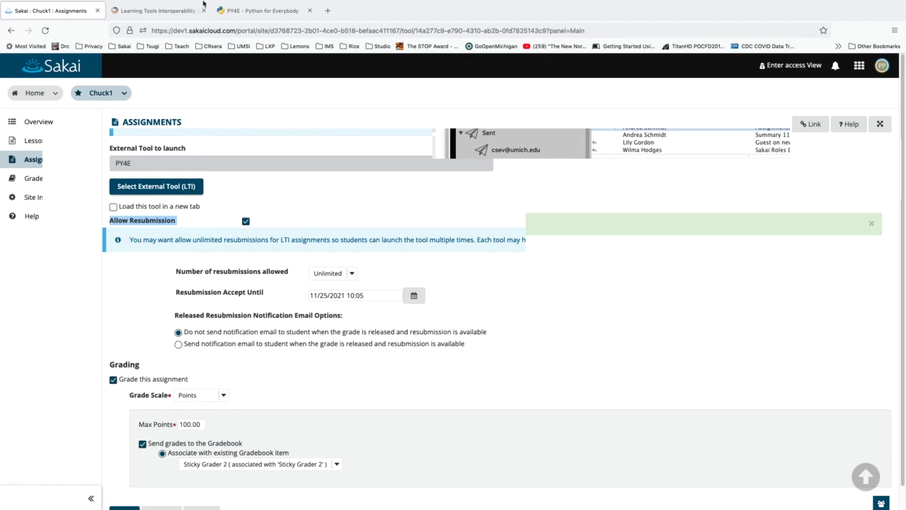
# - Switch to the student's browser window, choose bandit.pdf as the file to upload, and submit it to Sticky Grader 2
pyautogui.click(226, 5)
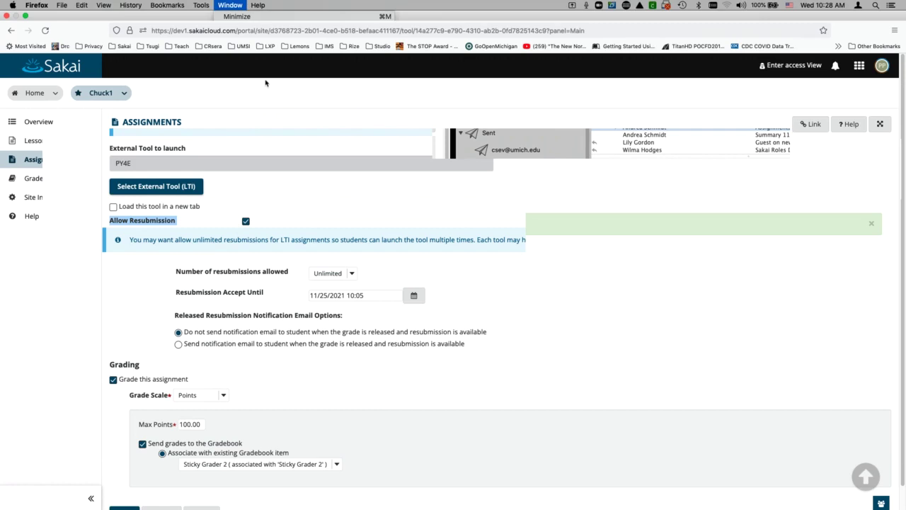
pyautogui.click(262, 67)
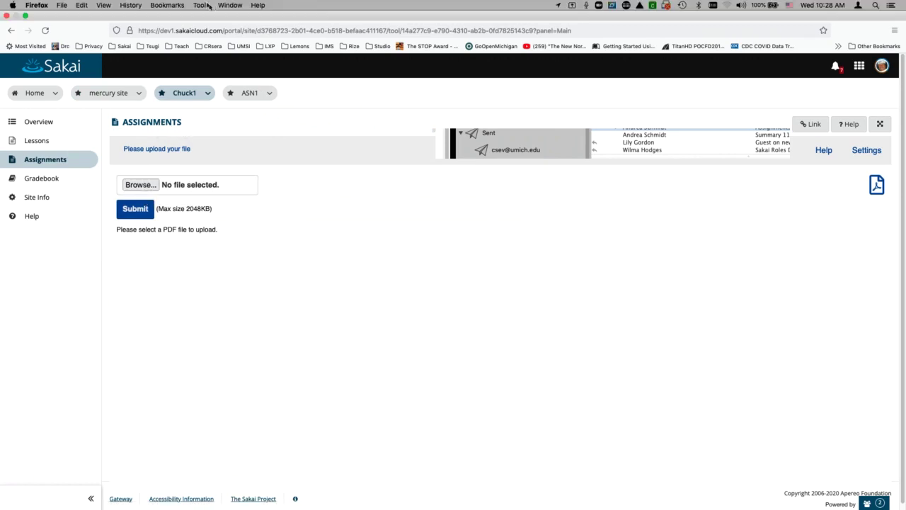
pyautogui.click(230, 5)
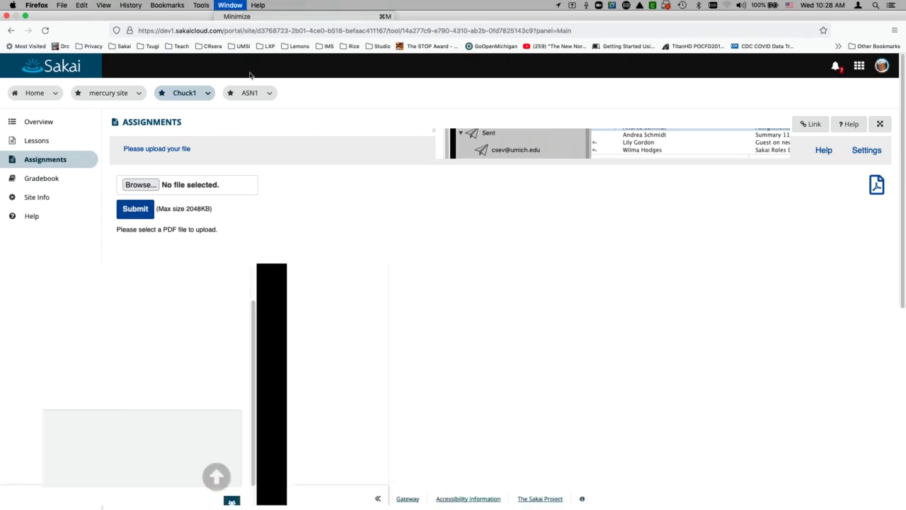
pyautogui.click(250, 75)
pyautogui.click(231, 5)
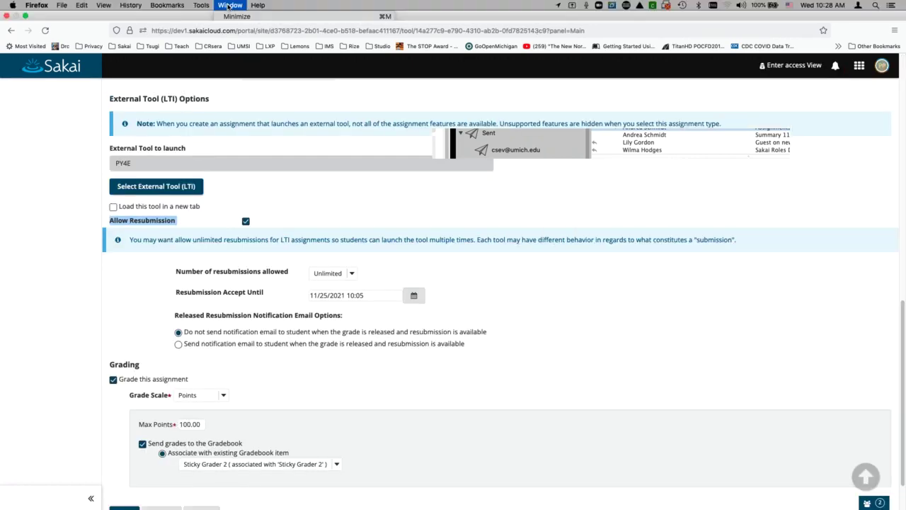
pyautogui.click(245, 64)
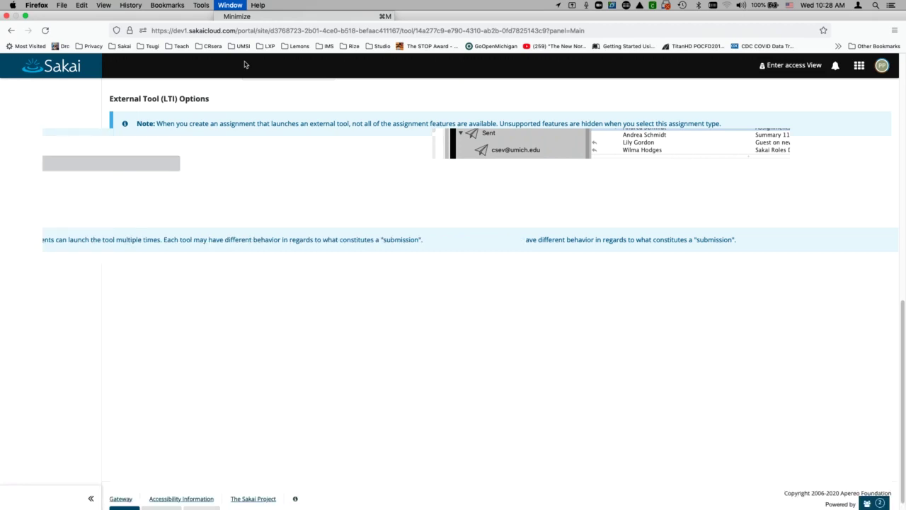
pyautogui.click(140, 184)
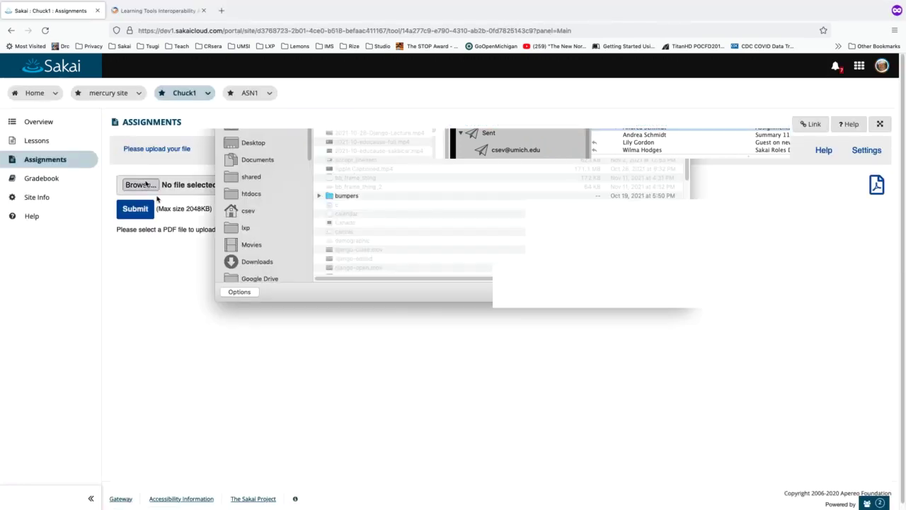
pyautogui.click(333, 177)
pyautogui.doubleClick(334, 177)
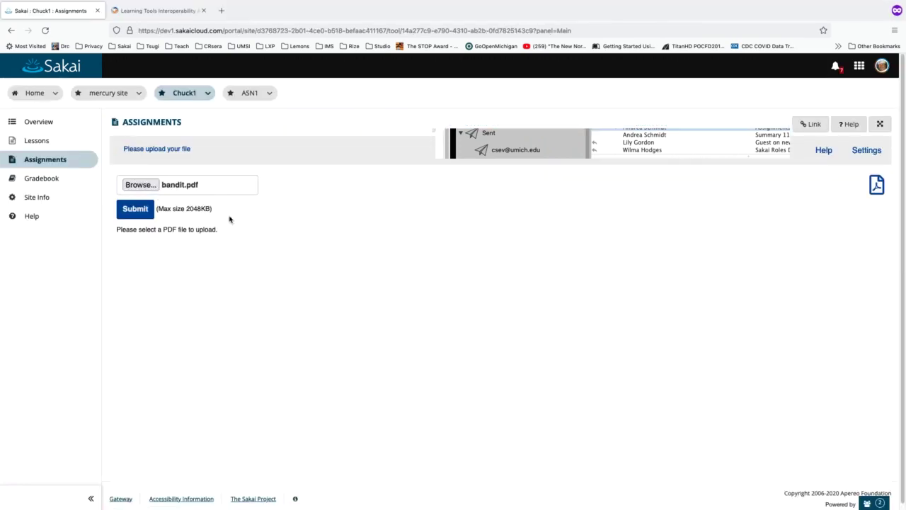
pyautogui.click(139, 208)
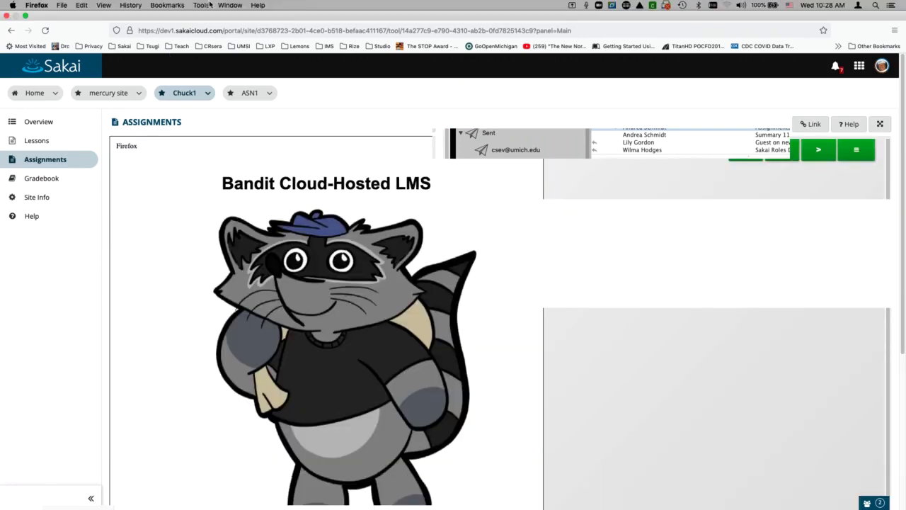
# - Return to the instructor's window, leave the assignment editor, and open the Sticky Grader 2 submissions to check the resubmission status
pyautogui.click(204, 5)
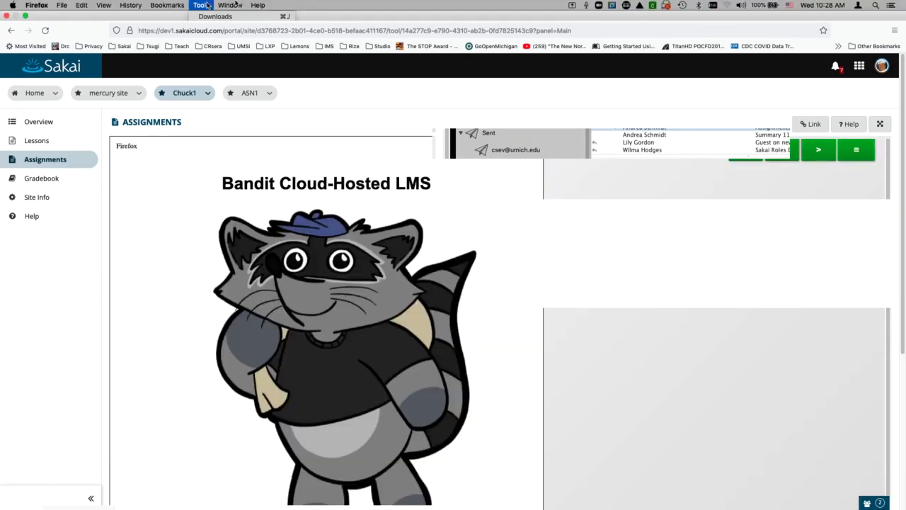
pyautogui.moveTo(230, 5)
pyautogui.press('Left')
pyautogui.press('Right')
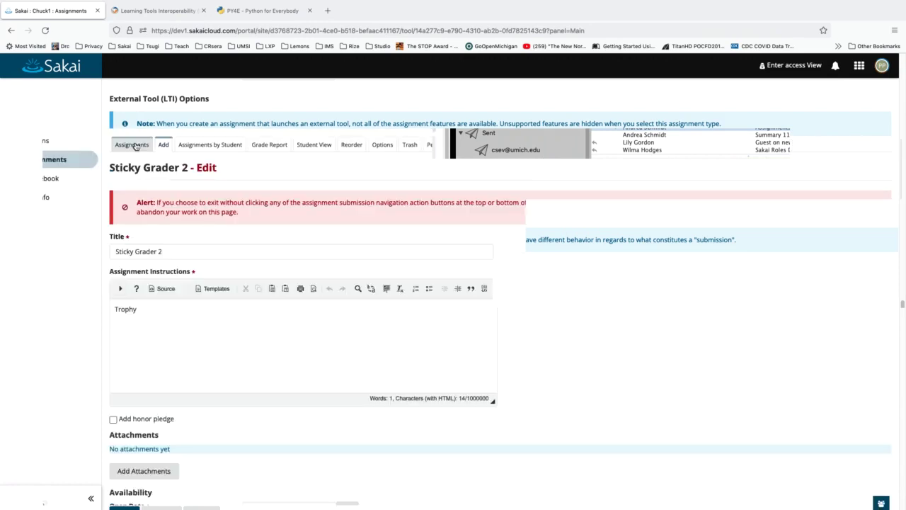
pyautogui.click(134, 145)
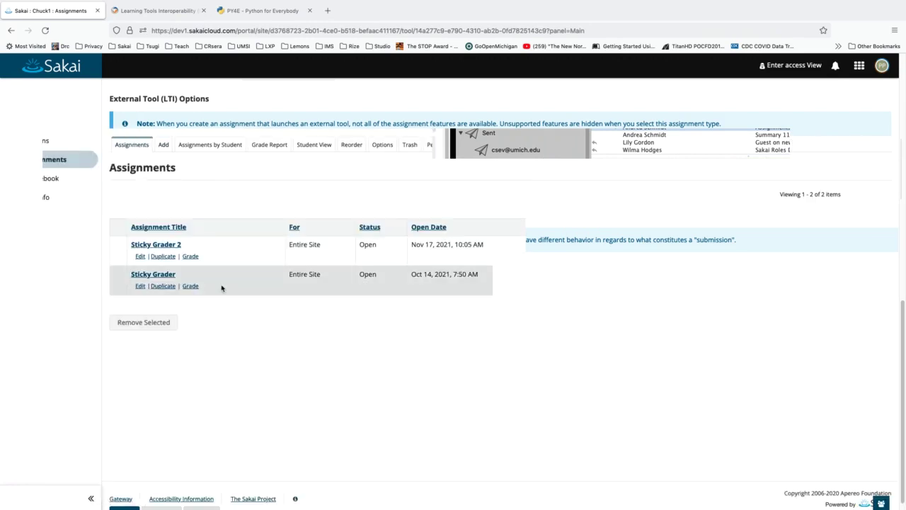
pyautogui.click(191, 257)
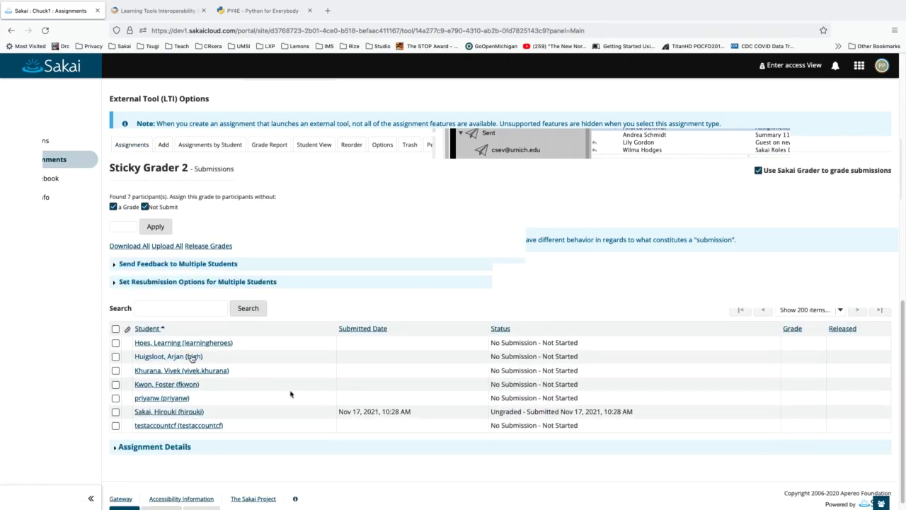
# - Open the student's ungraded Sticky Grader 2 submission in the grader and reload the page with the browser's network monitor showing
pyautogui.click(192, 413)
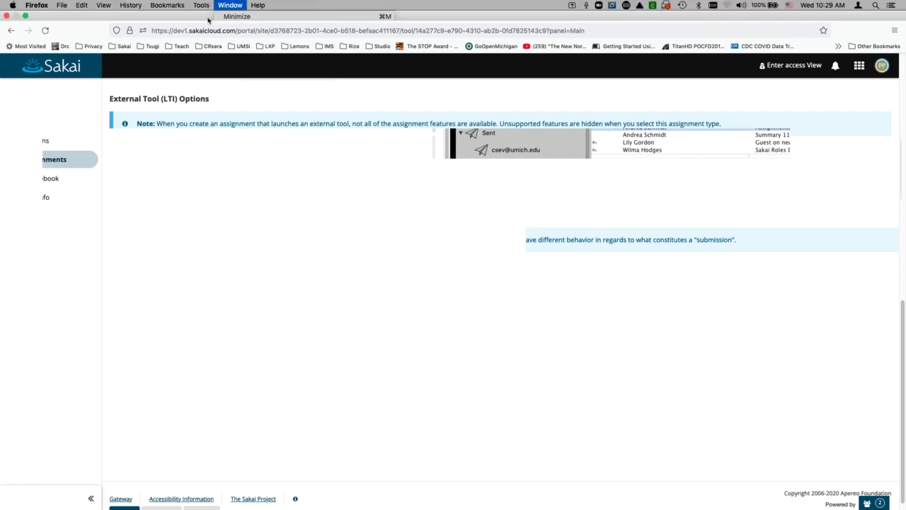
pyautogui.click(207, 5)
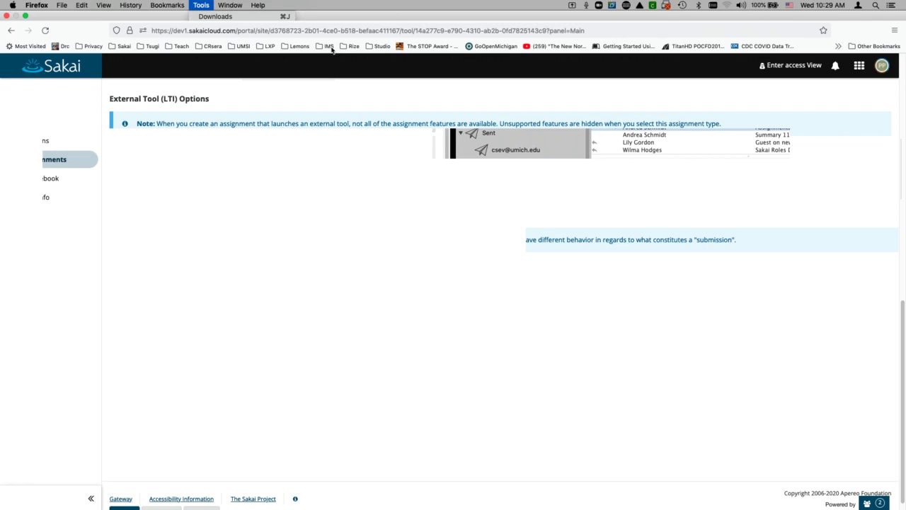
pyautogui.press('Escape')
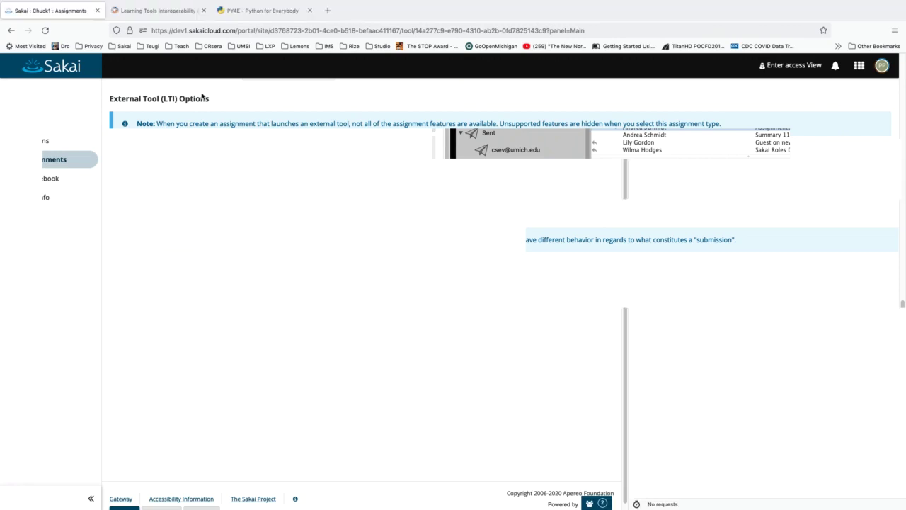
pyautogui.click(53, 34)
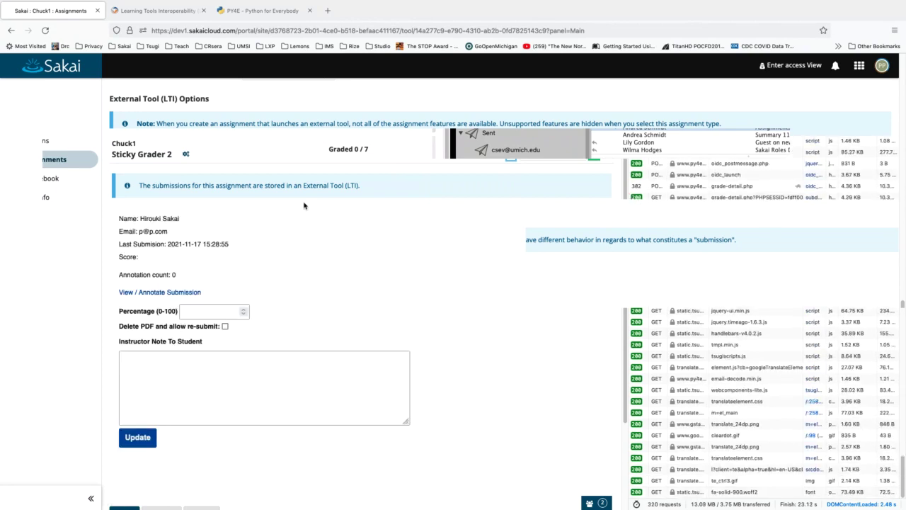
# - Set the submission's percentage to 99 in the external tool and send the grade
pyautogui.click(190, 310)
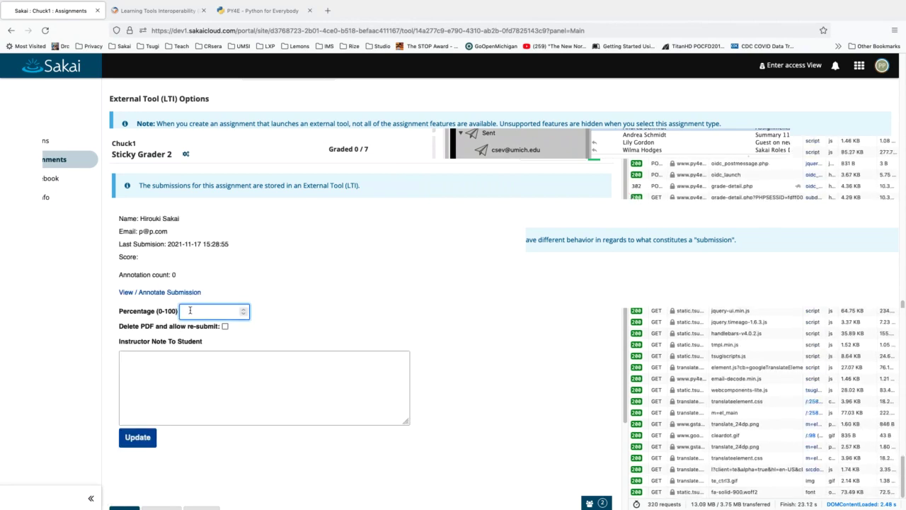
pyautogui.write('999')
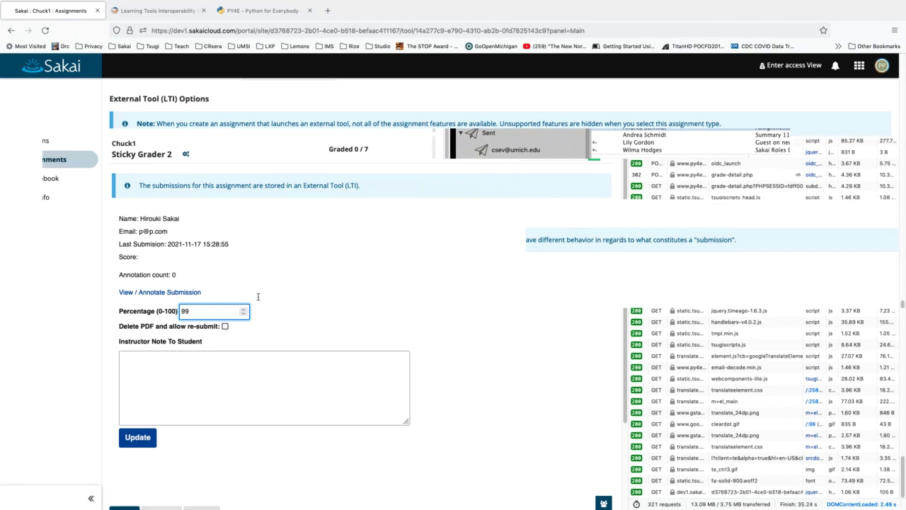
pyautogui.click(145, 439)
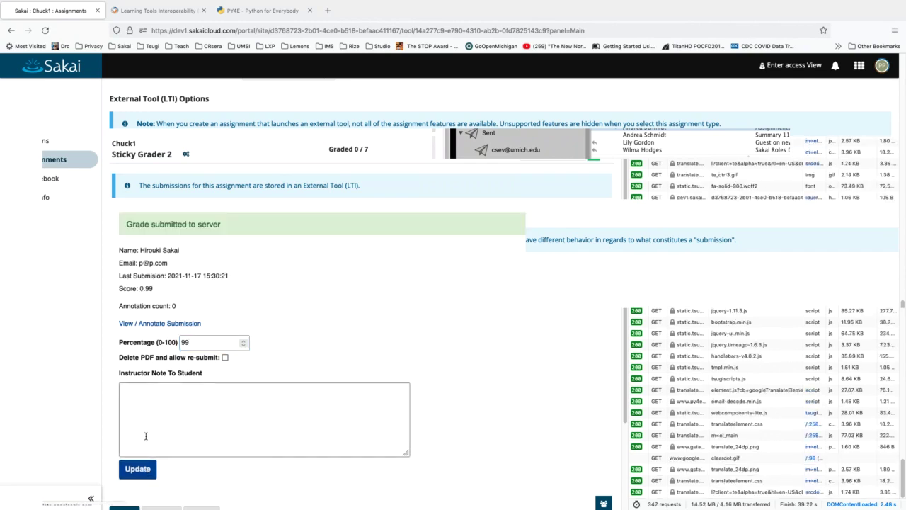
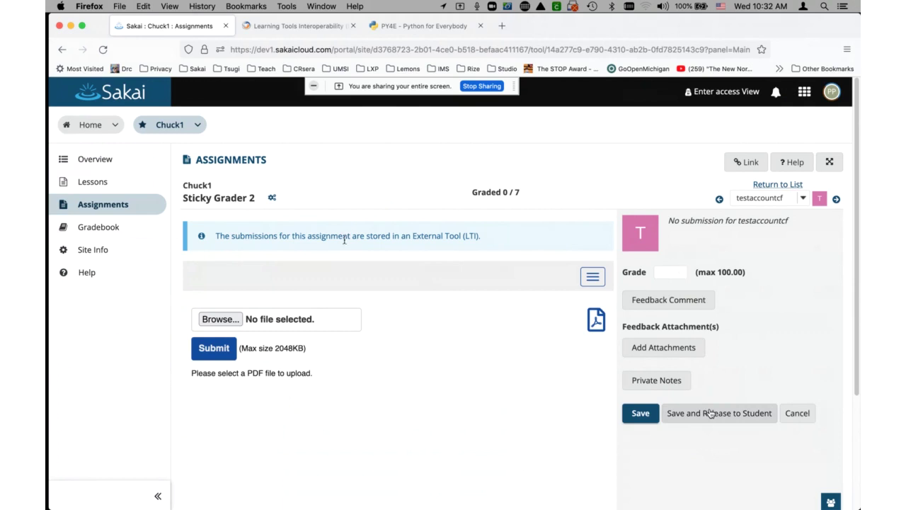
# - Examine the multiple-student feedback and resubmission options in the Sticky Grader 2 submissions, including the choices for the number of resubmissions allowed
pyautogui.click(229, 158)
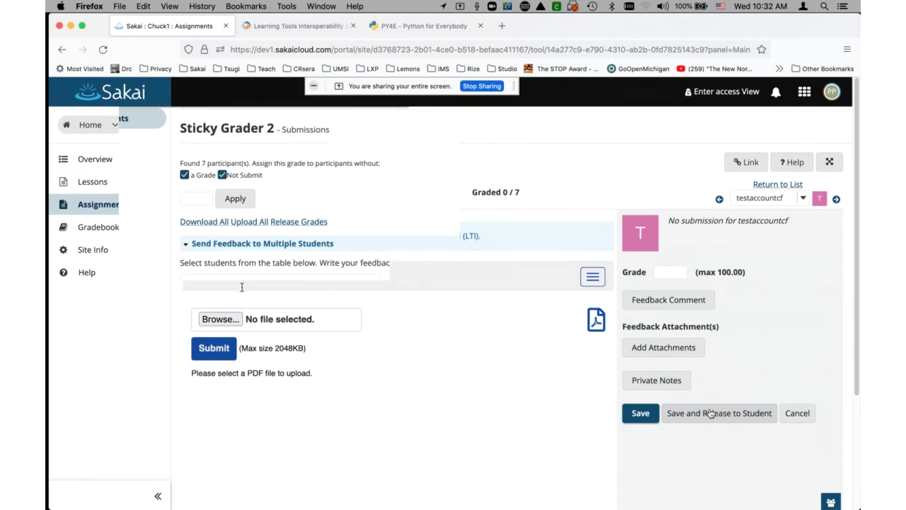
pyautogui.scroll(-4, 361, 308)
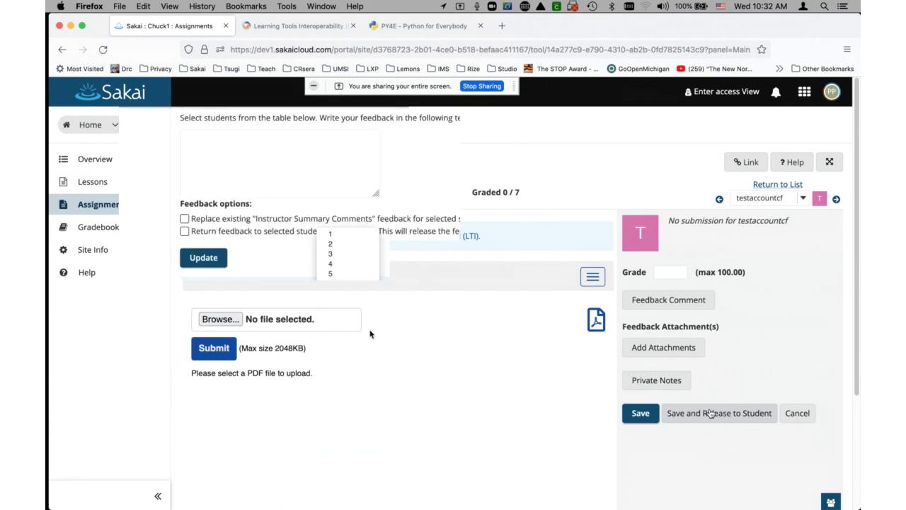
pyautogui.scroll(-4, 415, 341)
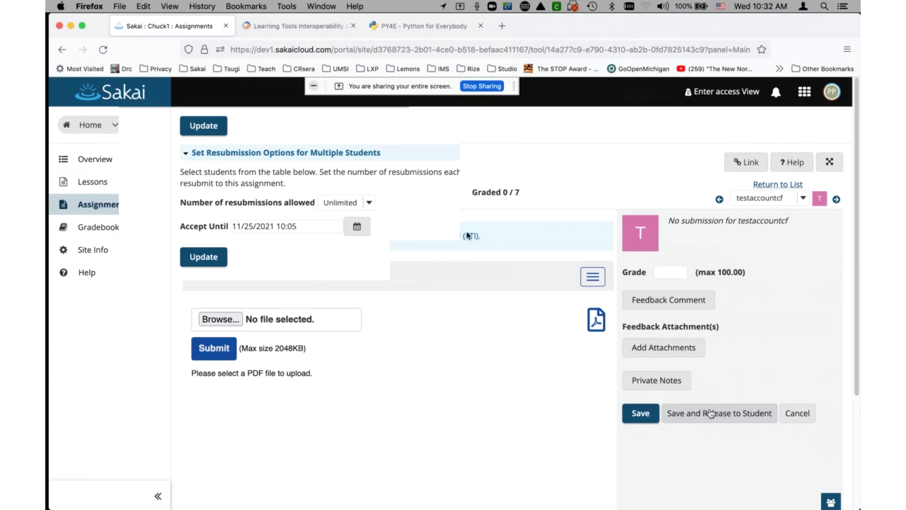
pyautogui.click(369, 203)
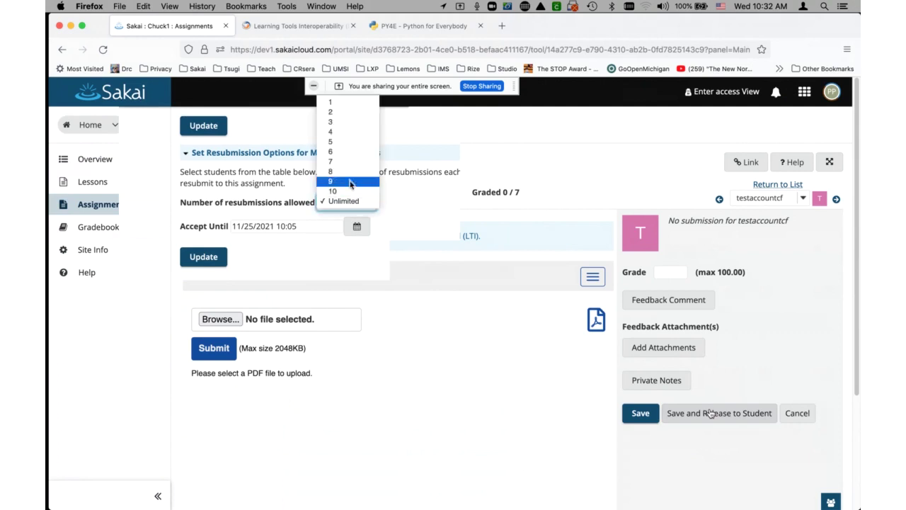
pyautogui.click(475, 212)
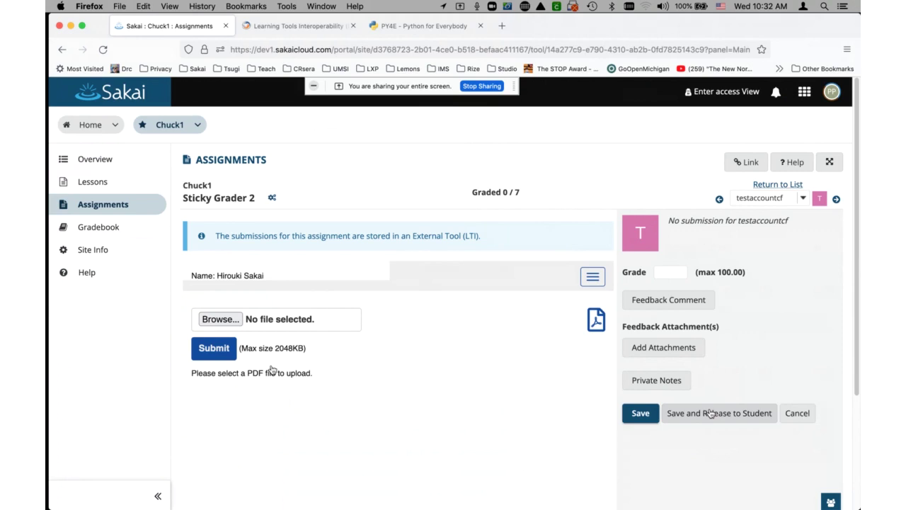
# - Review the External Tool (LTI) options in the Sticky Grader 2 editor and return to the assignments list without saving
pyautogui.click(238, 160)
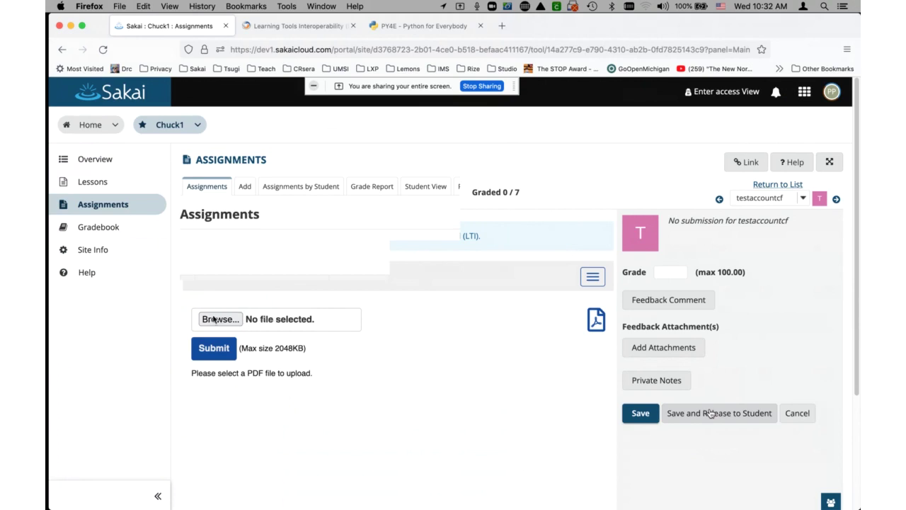
pyautogui.scroll(-10, 213, 316)
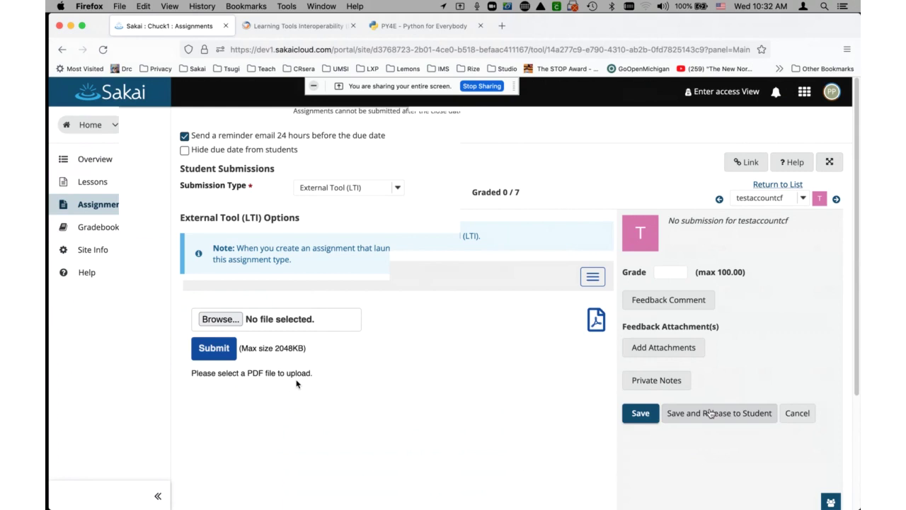
pyautogui.scroll(10, 297, 384)
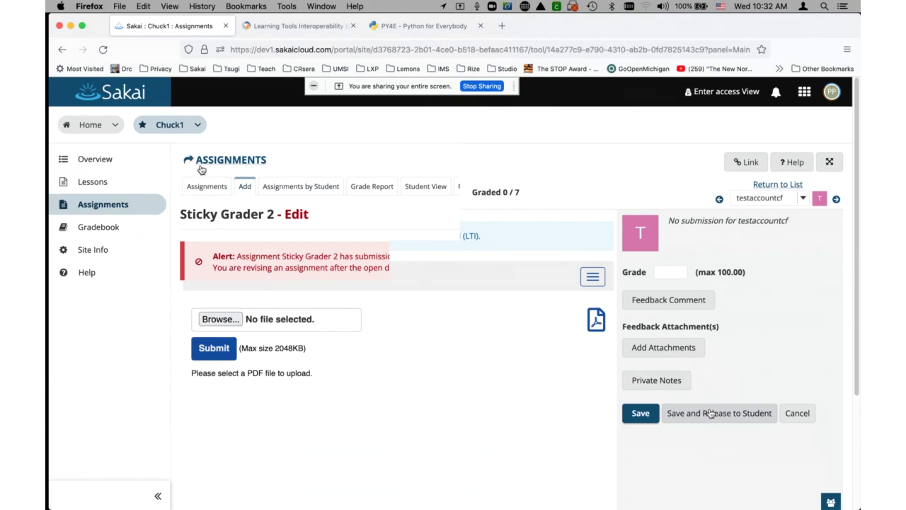
pyautogui.click(210, 188)
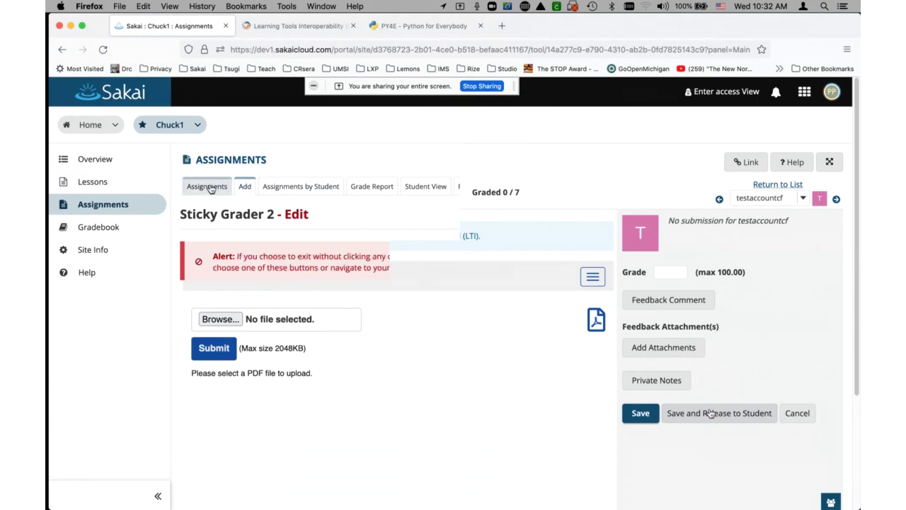
pyautogui.click(210, 188)
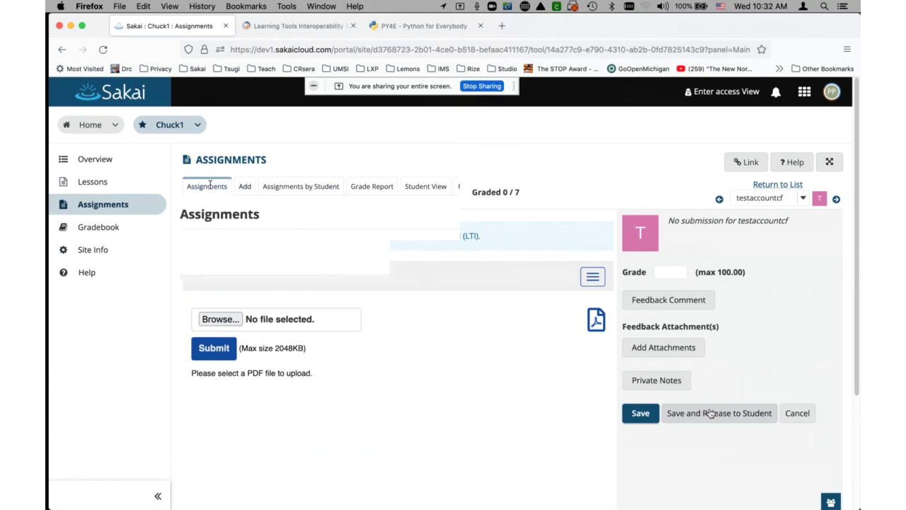